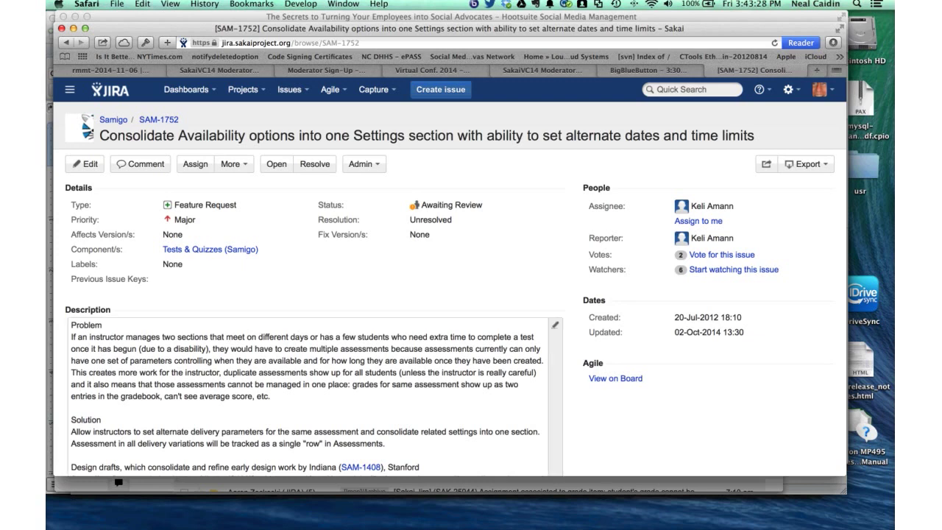
- Open the attachment 'samigo Availability settings 1 August 2012.pdf'
{"action": "scroll", "coordinate": [309, 383], "scroll_direction": "down", "scroll_amount": 1}
{"action": "scroll", "coordinate": [309, 416], "scroll_direction": "down", "scroll_amount": 5}
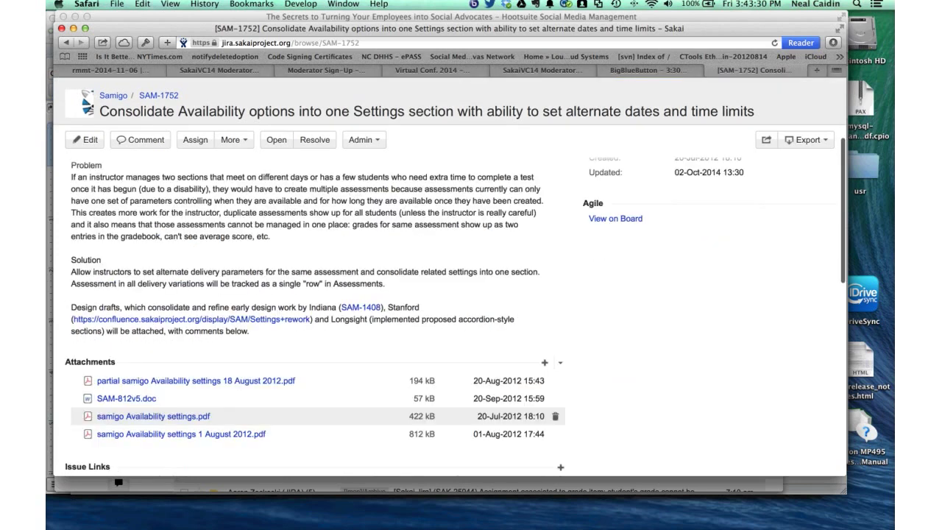
{"action": "scroll", "coordinate": [309, 416], "scroll_direction": "down", "scroll_amount": 1}
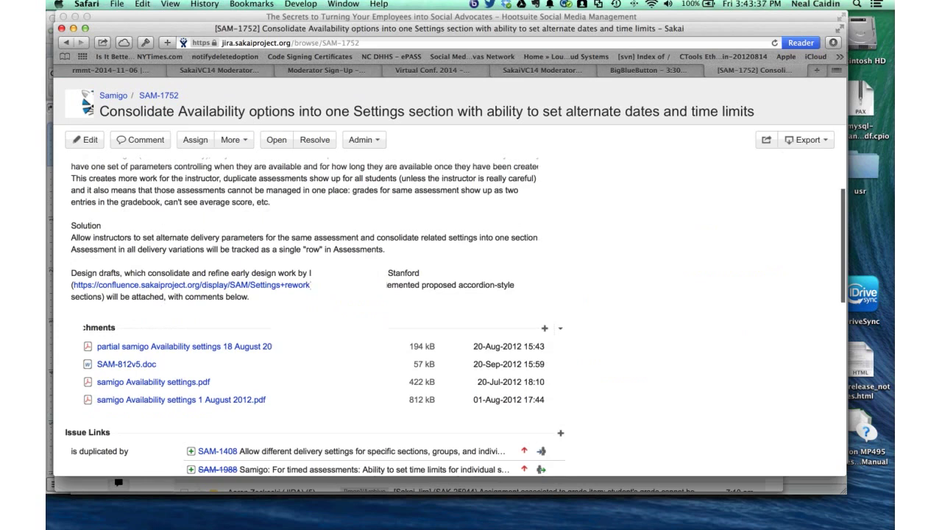
{"action": "scroll", "coordinate": [309, 317], "scroll_direction": "down", "scroll_amount": 2}
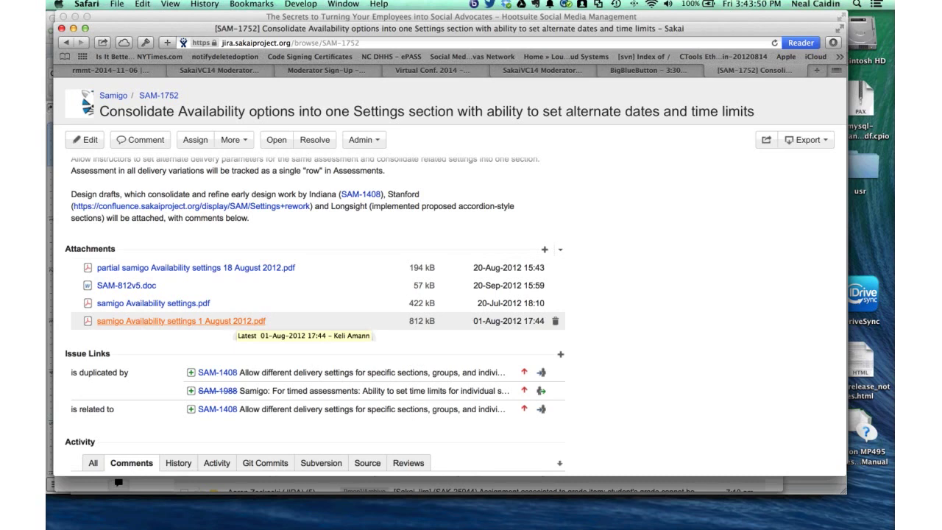
{"action": "left_click", "coordinate": [236, 321]}
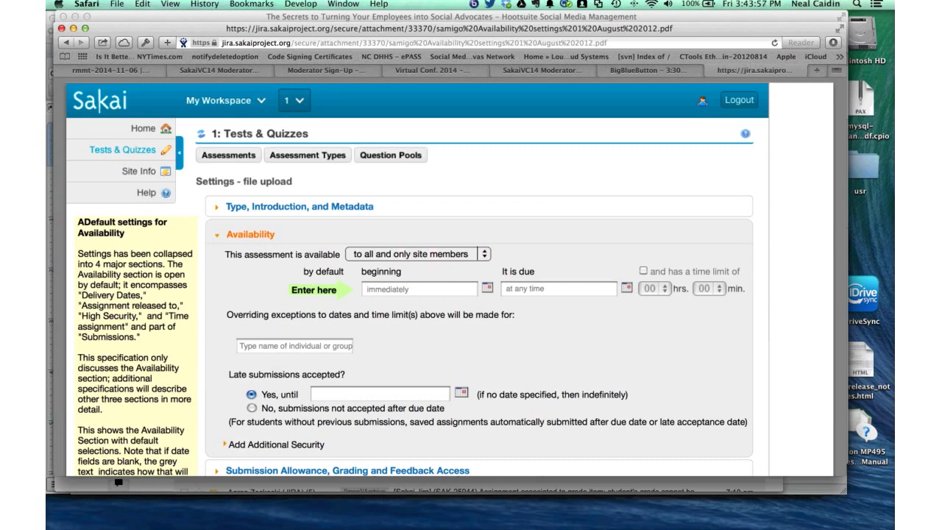
- Scroll through the PDF's Tests & Quizzes Availability settings mockup pages
{"action": "scroll", "coordinate": [449, 295], "scroll_direction": "down", "scroll_amount": 2}
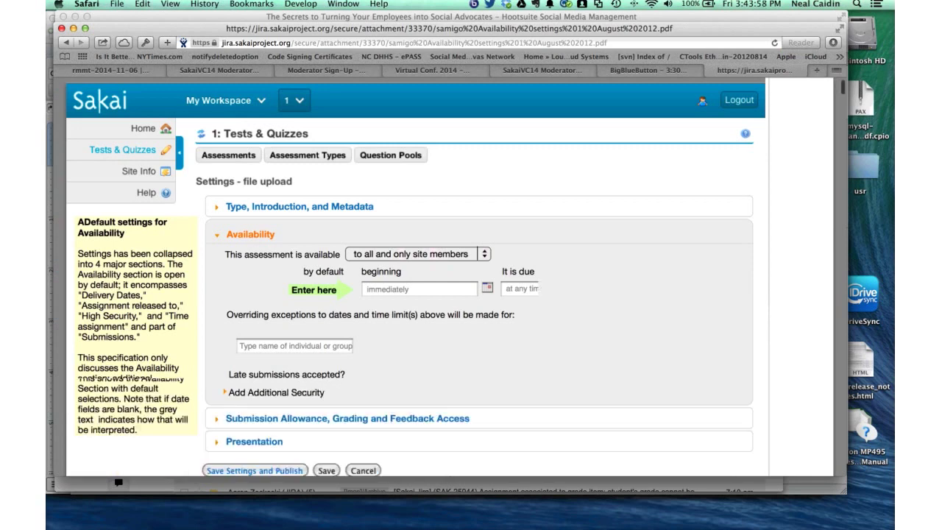
{"action": "scroll", "coordinate": [449, 295], "scroll_direction": "down", "scroll_amount": 1}
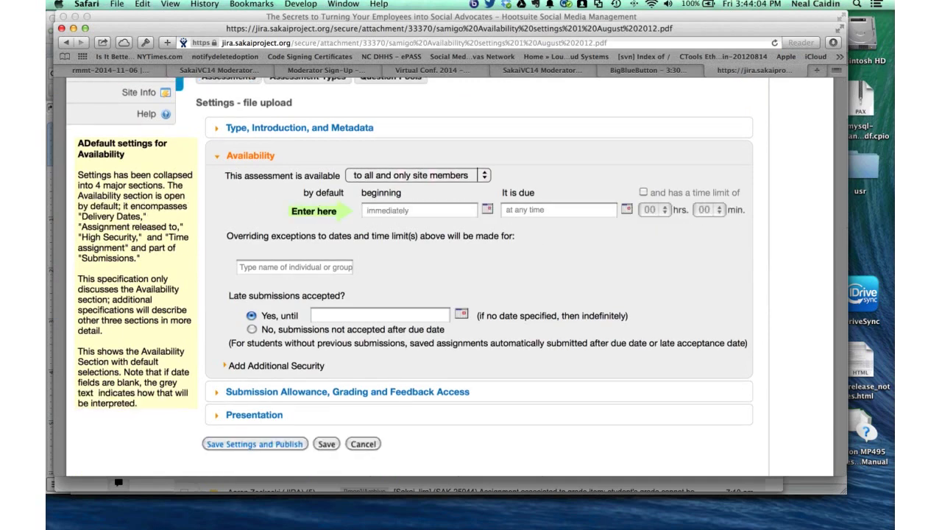
{"action": "scroll", "coordinate": [449, 295], "scroll_direction": "down", "scroll_amount": 5}
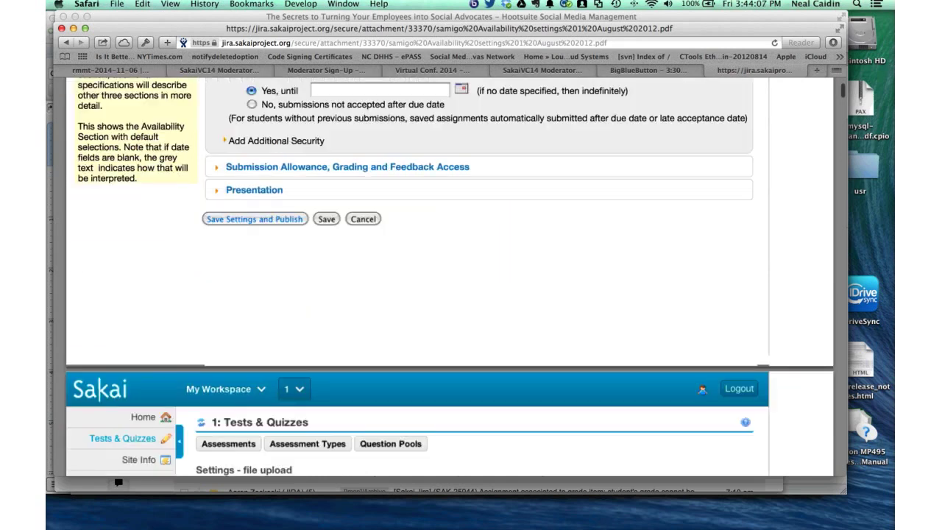
{"action": "scroll", "coordinate": [449, 294], "scroll_direction": "down", "scroll_amount": 8}
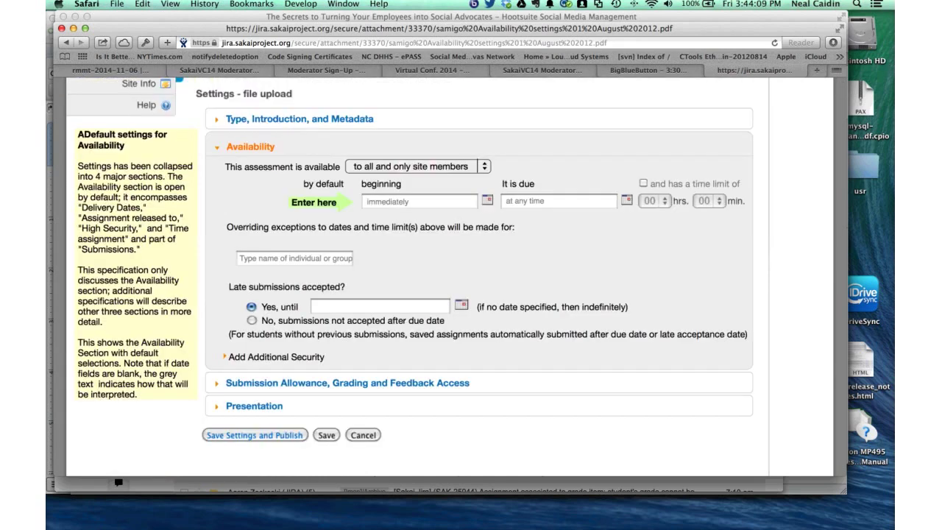
{"action": "scroll", "coordinate": [449, 294], "scroll_direction": "up", "scroll_amount": 2}
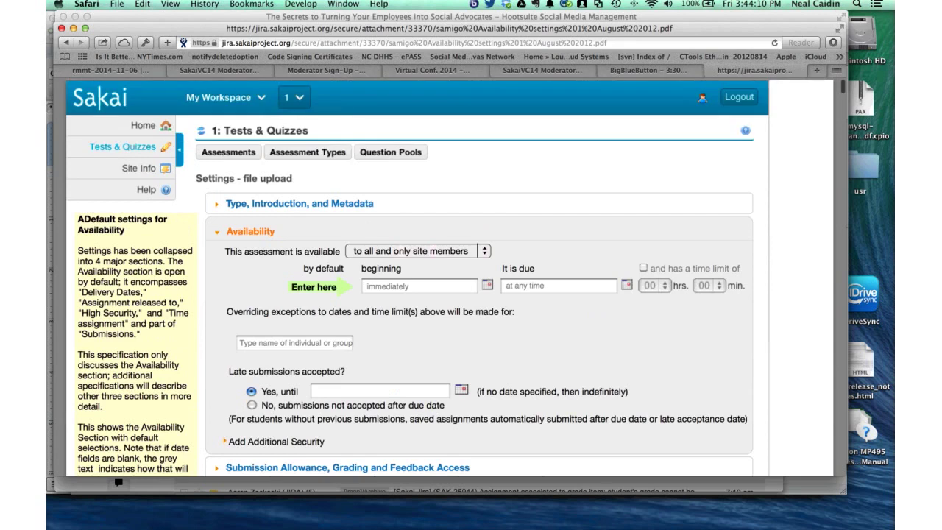
{"action": "scroll", "coordinate": [449, 295], "scroll_direction": "down", "scroll_amount": 1}
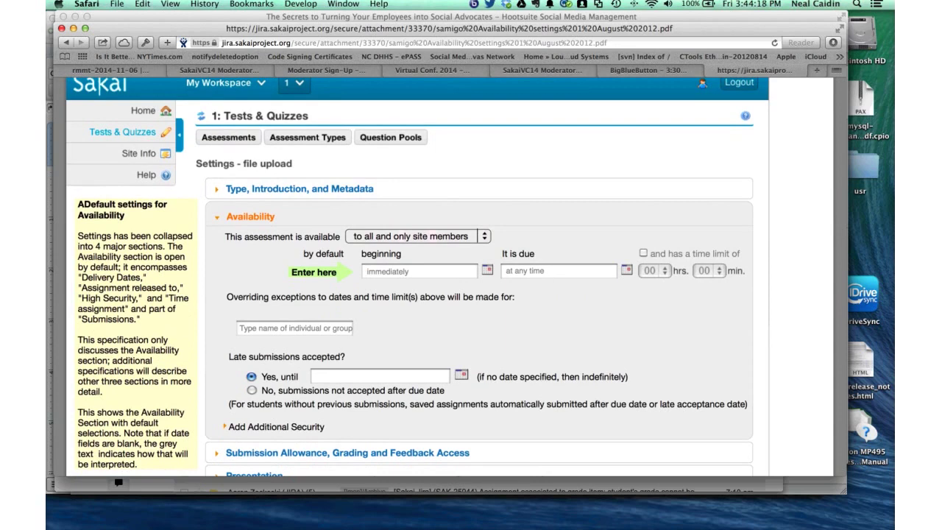
{"action": "scroll", "coordinate": [472, 295], "scroll_direction": "down", "scroll_amount": 3}
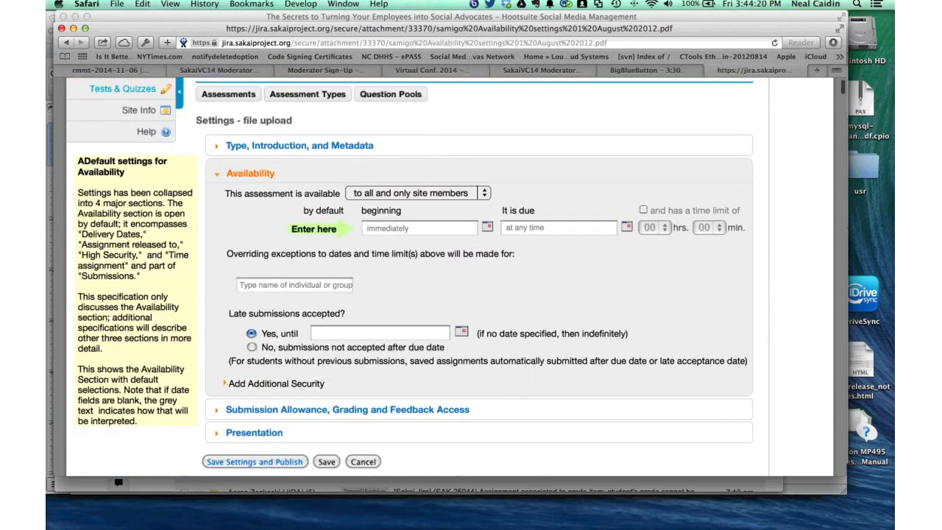
{"action": "scroll", "coordinate": [472, 294], "scroll_direction": "down", "scroll_amount": 3}
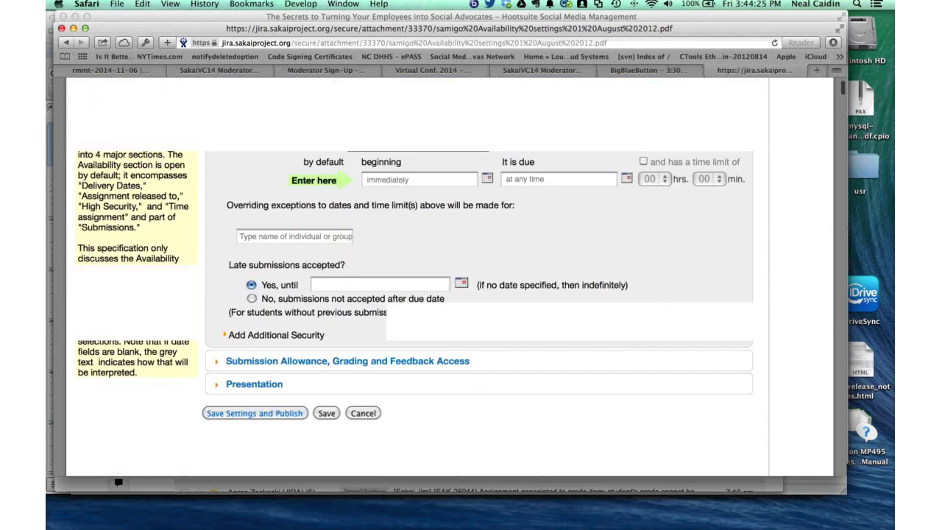
{"action": "scroll", "coordinate": [471, 295], "scroll_direction": "down", "scroll_amount": 15}
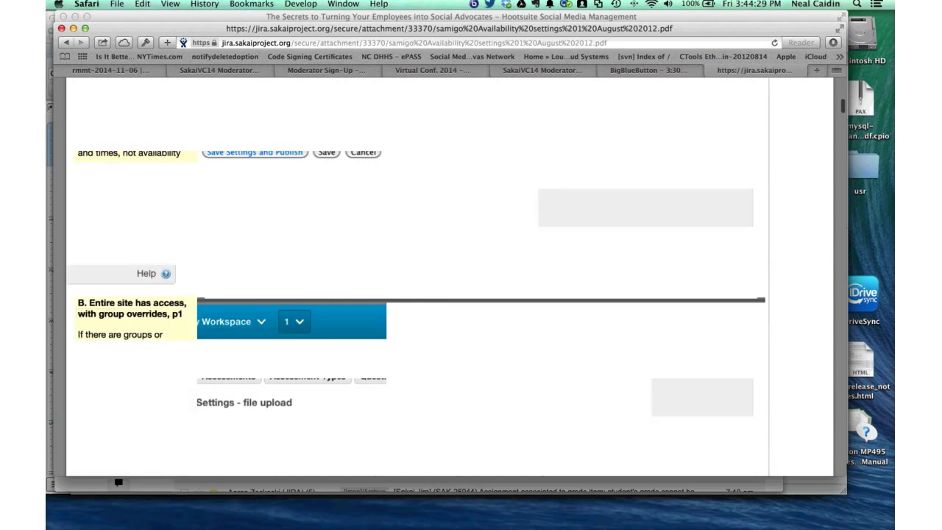
{"action": "scroll", "coordinate": [471, 294], "scroll_direction": "up", "scroll_amount": 3}
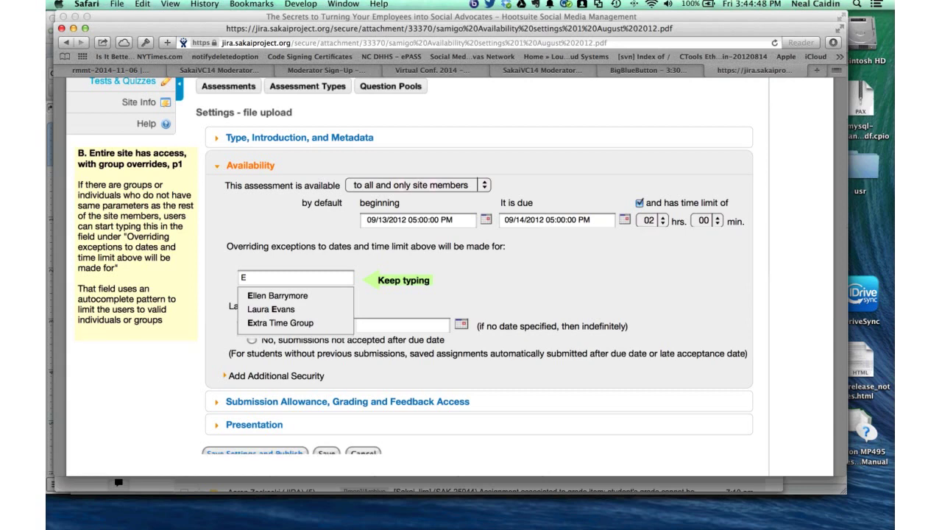
{"action": "scroll", "coordinate": [471, 295], "scroll_direction": "down", "scroll_amount": 1}
{"action": "scroll", "coordinate": [471, 294], "scroll_direction": "up", "scroll_amount": 1}
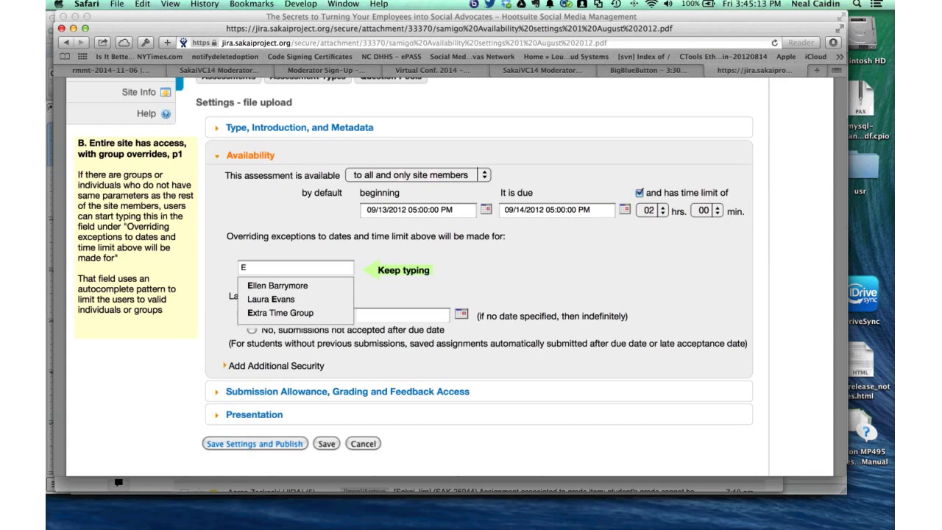
{"action": "scroll", "coordinate": [449, 280], "scroll_direction": "down", "scroll_amount": 2}
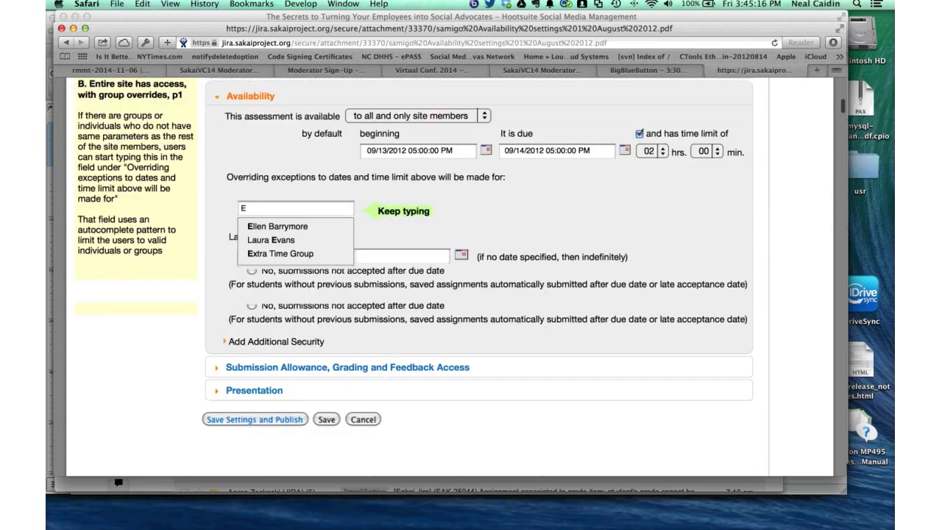
{"action": "scroll", "coordinate": [449, 279], "scroll_direction": "up", "scroll_amount": 1}
{"action": "scroll", "coordinate": [449, 279], "scroll_direction": "up", "scroll_amount": 1}
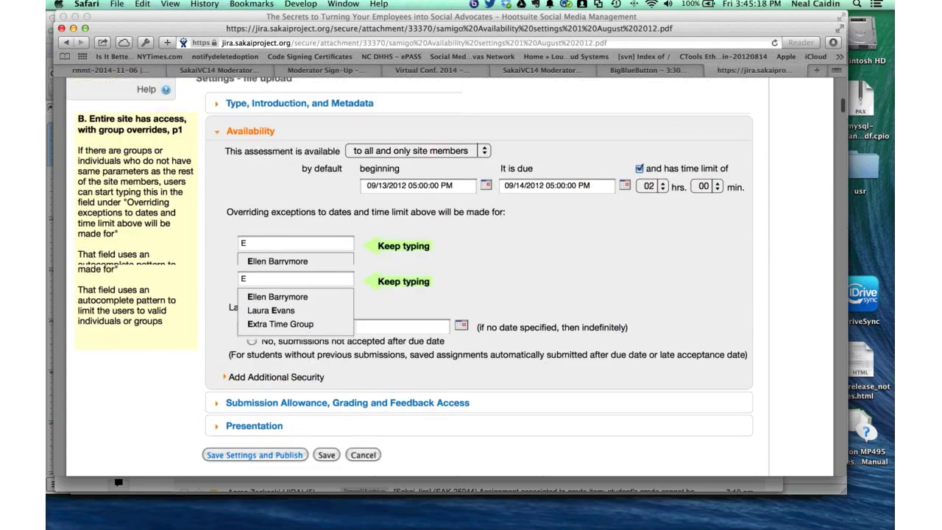
{"action": "scroll", "coordinate": [449, 280], "scroll_direction": "up", "scroll_amount": 1}
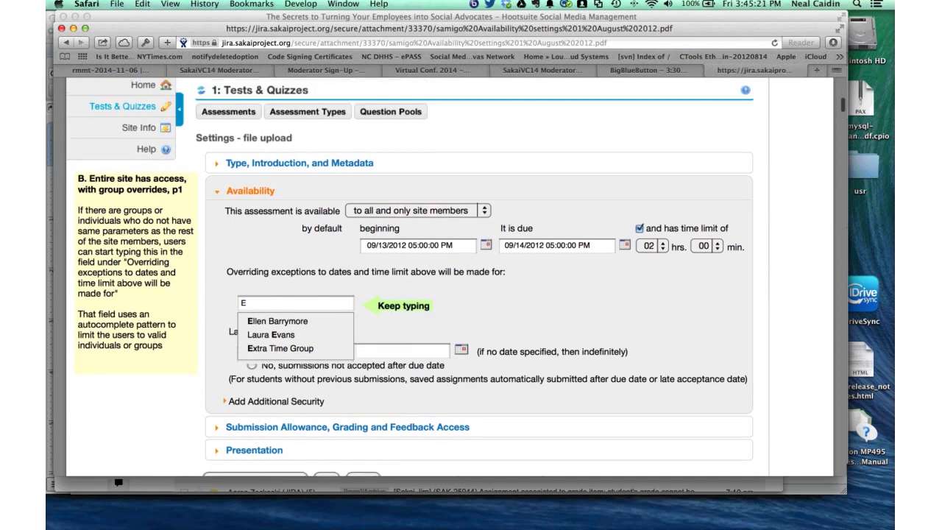
{"action": "scroll", "coordinate": [410, 276], "scroll_direction": "down", "scroll_amount": 1}
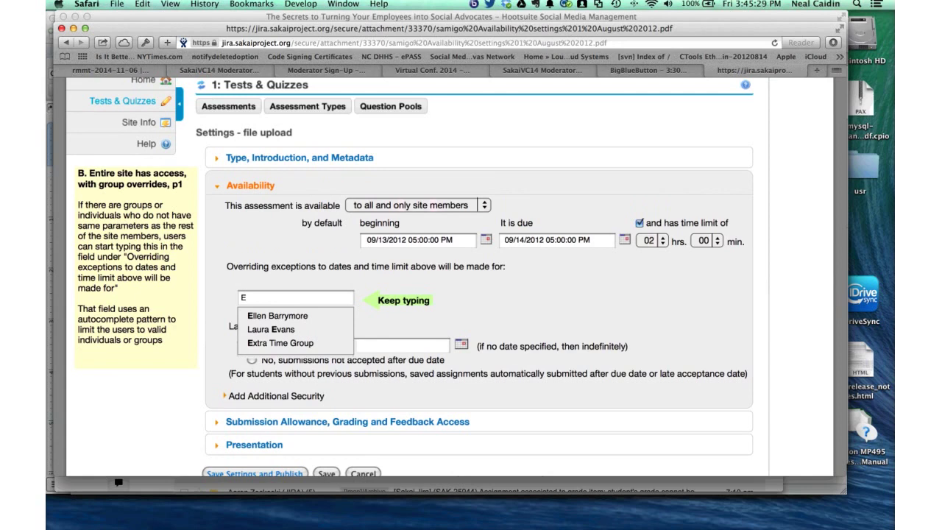
{"action": "scroll", "coordinate": [471, 280], "scroll_direction": "down", "scroll_amount": 1}
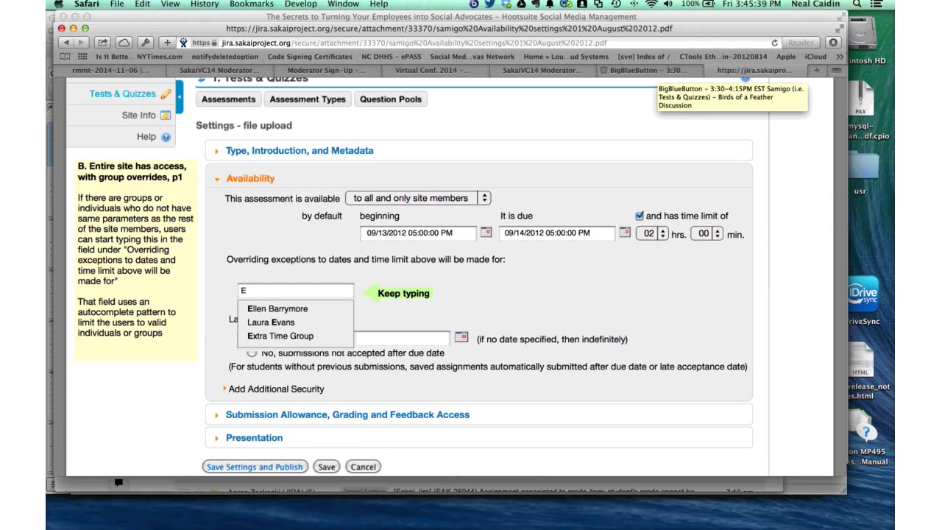
{"action": "left_click", "coordinate": [648, 70]}
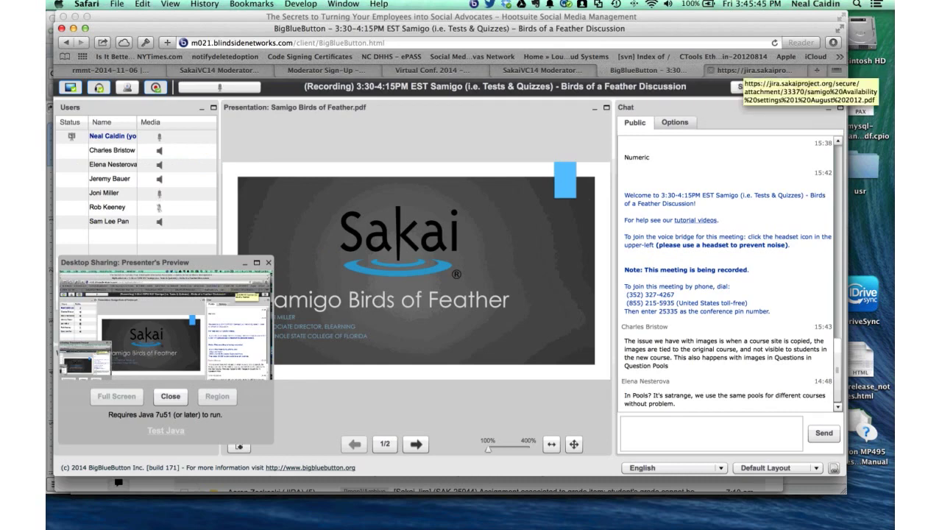
{"action": "left_click", "coordinate": [744, 70]}
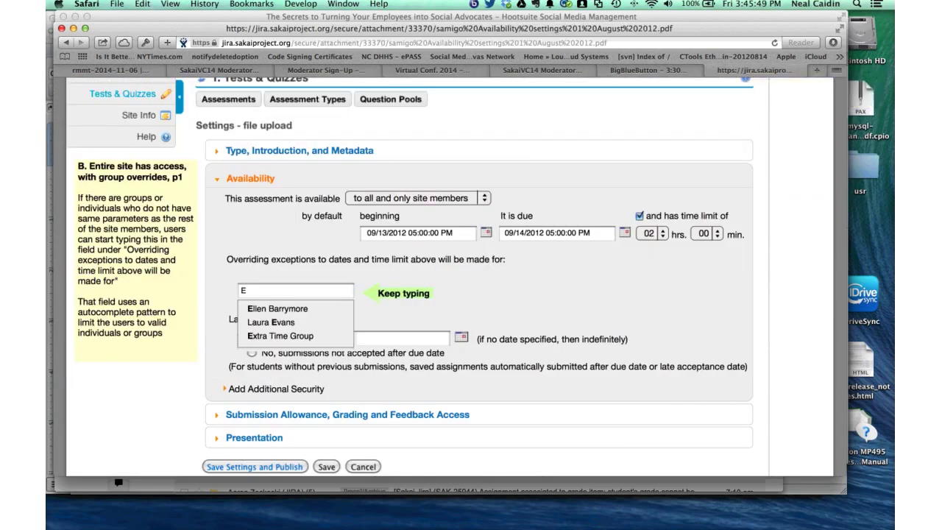
{"action": "scroll", "coordinate": [442, 295], "scroll_direction": "down", "scroll_amount": 1}
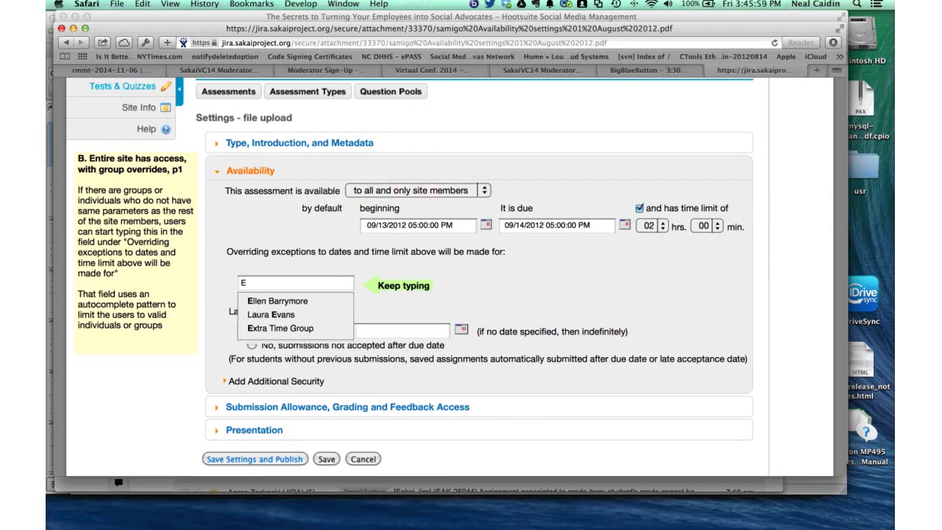
- In a new tab, go to the Sakai Gateway and log in with the instructor account
{"action": "key", "text": "super+t"}
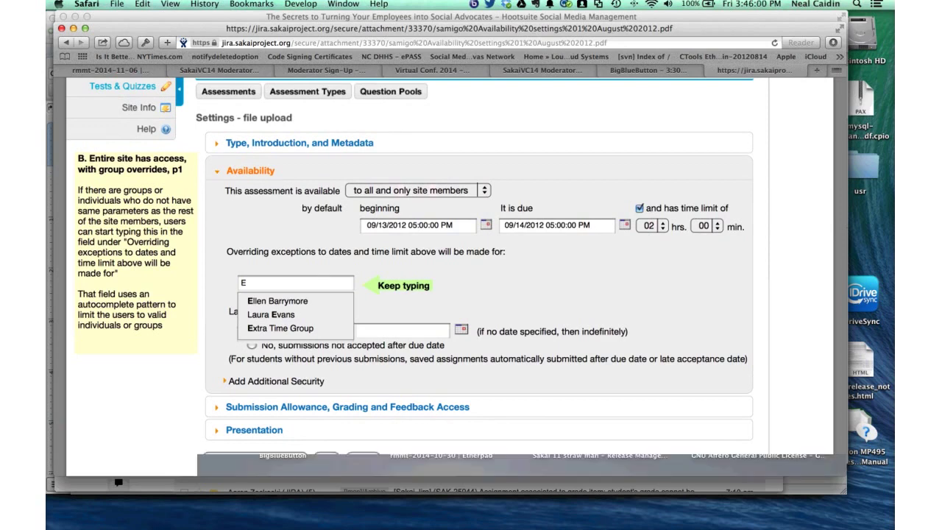
{"action": "type", "text": "try"}
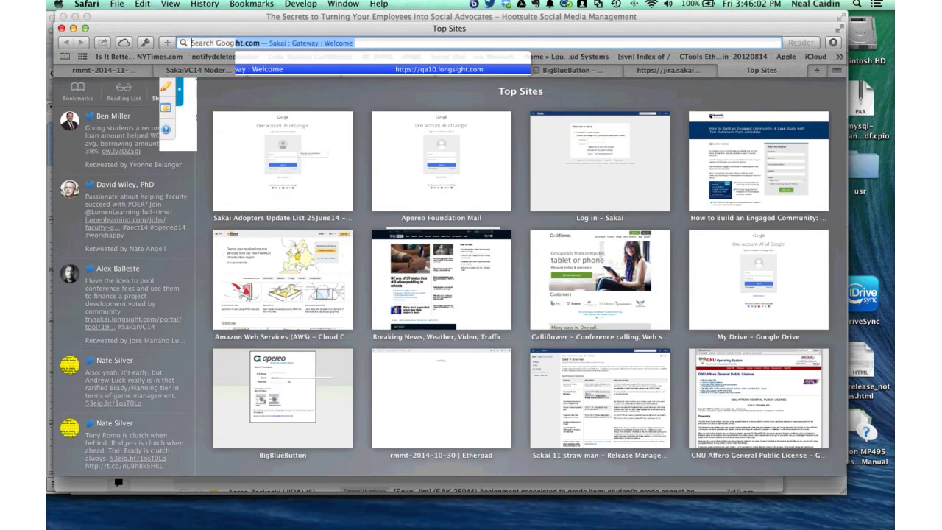
{"action": "key", "text": "Return"}
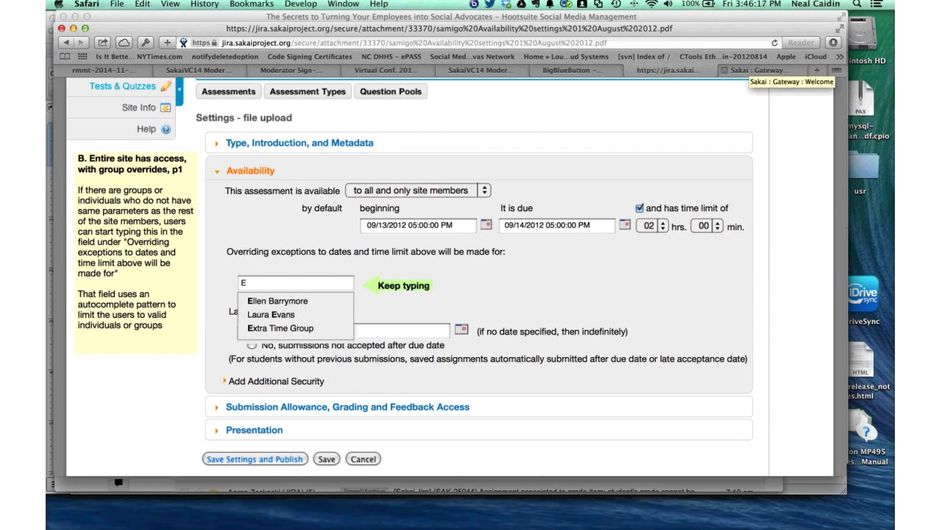
{"action": "left_click", "coordinate": [758, 70]}
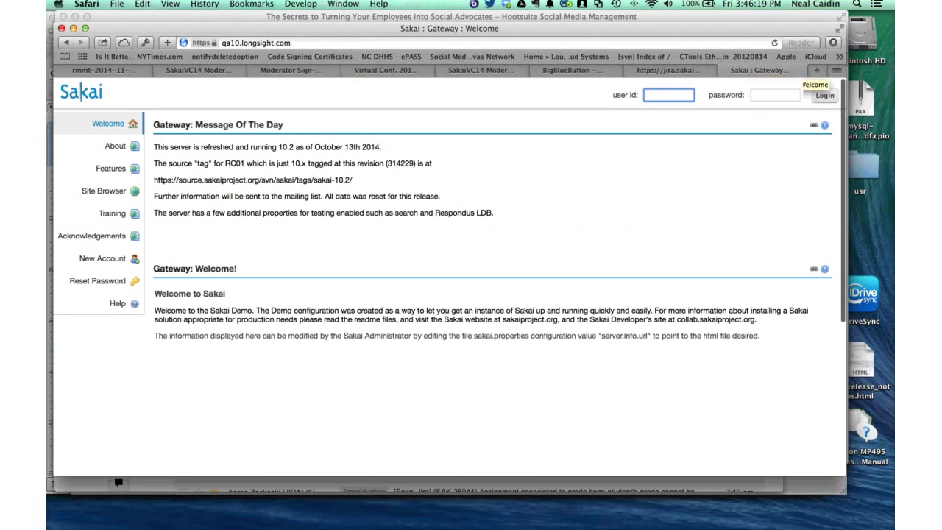
{"action": "type", "text": "n"}
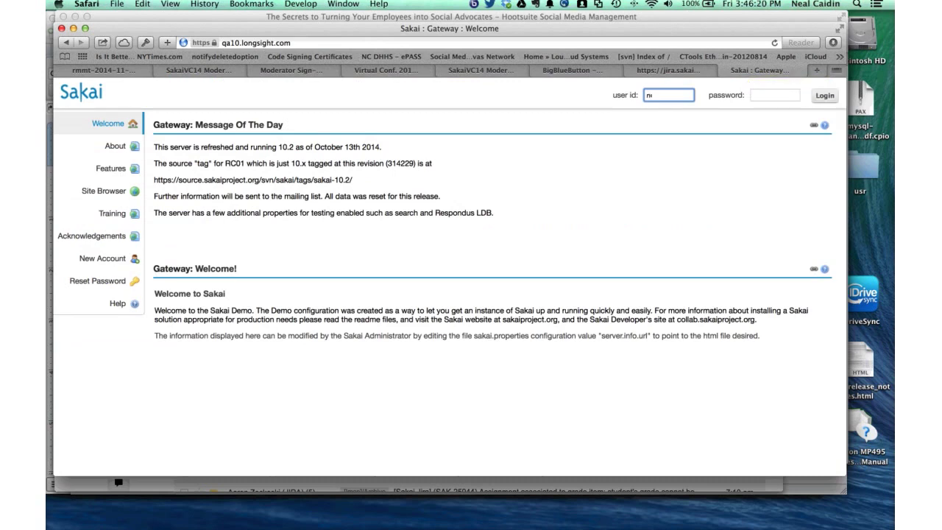
{"action": "type", "text": "caidin_instr"}
{"action": "key", "text": "Tab"}
{"action": "type", "text": "password"}
{"action": "key", "text": "Return"}
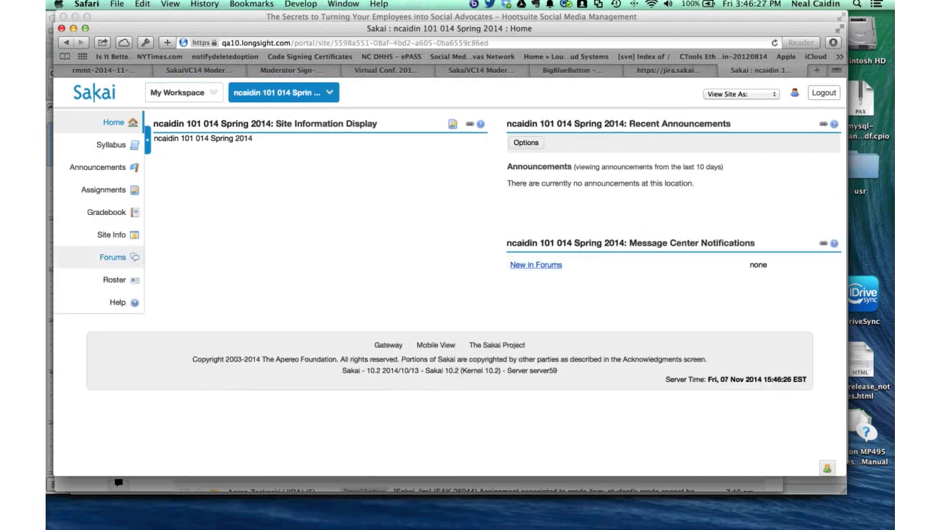
- Add the Tests & Quizzes tool through Site Info and open its Assessments page
{"action": "left_click", "coordinate": [111, 234]}
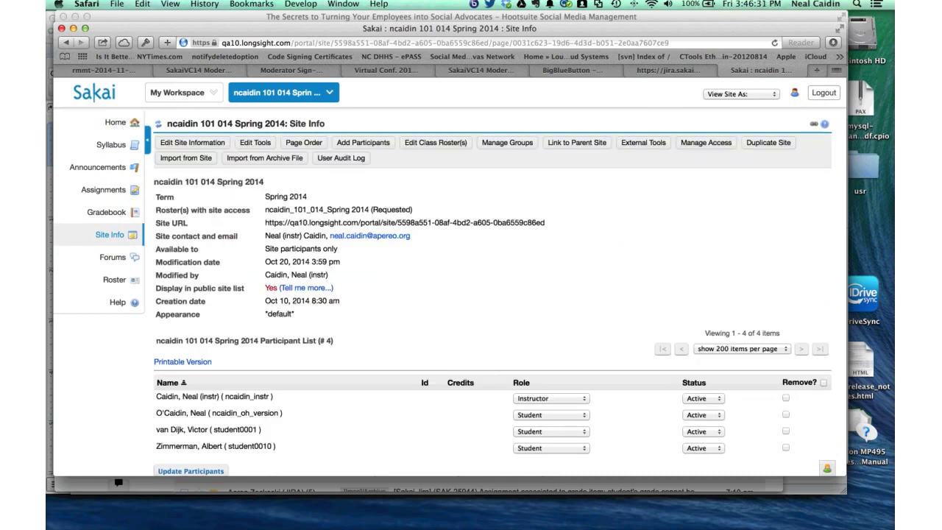
{"action": "left_click", "coordinate": [192, 142]}
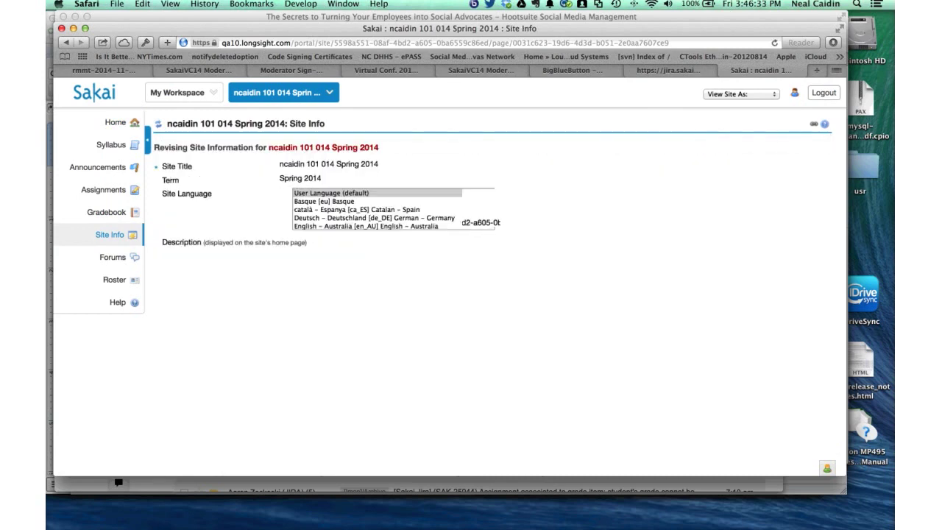
{"action": "scroll", "coordinate": [449, 295], "scroll_direction": "down", "scroll_amount": 10}
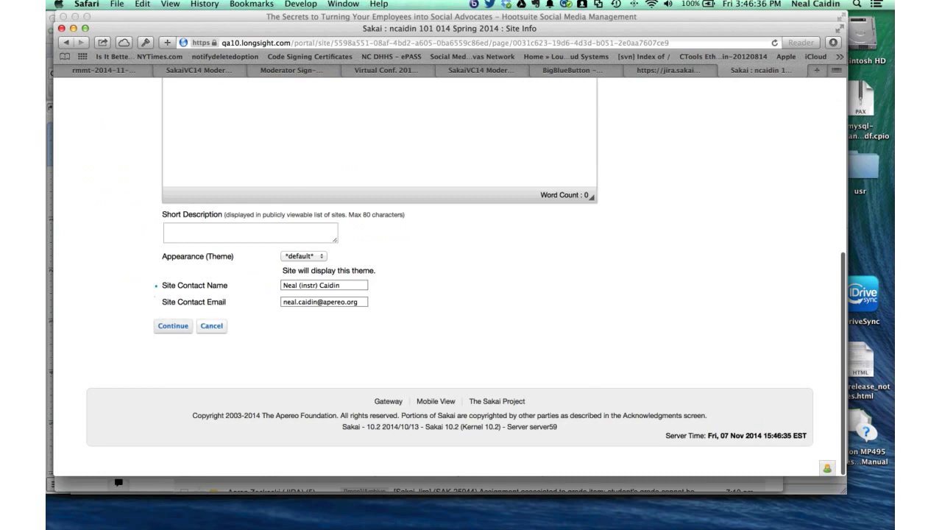
{"action": "left_click", "coordinate": [211, 325]}
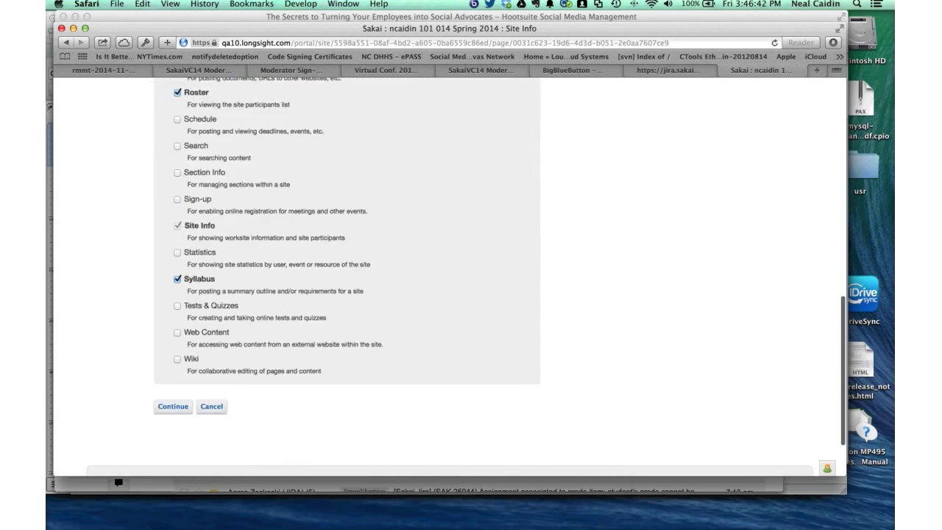
{"action": "left_click", "coordinate": [176, 306]}
{"action": "left_click", "coordinate": [173, 406]}
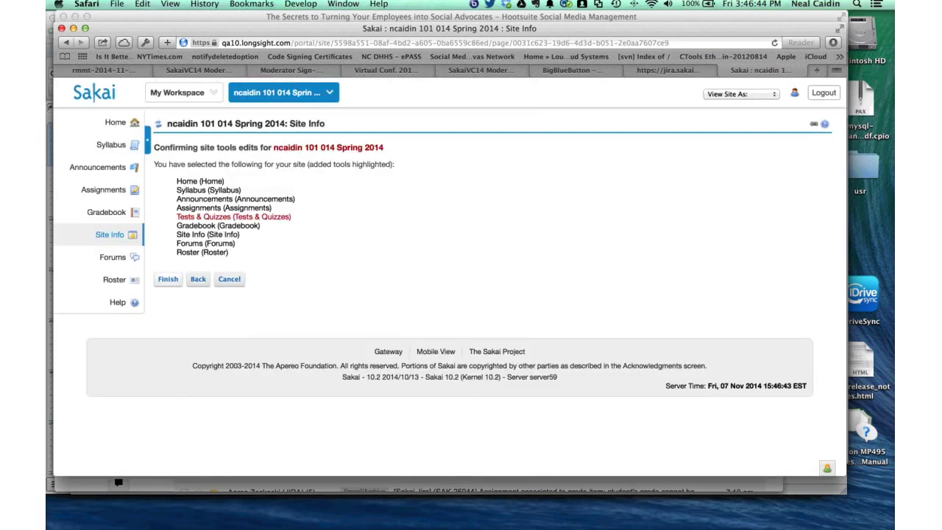
{"action": "left_click", "coordinate": [168, 279]}
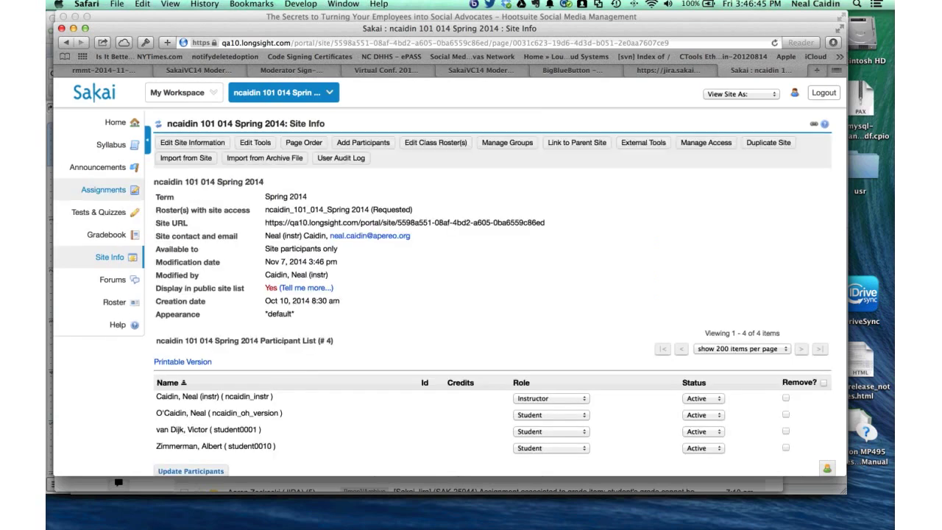
{"action": "left_click", "coordinate": [96, 212]}
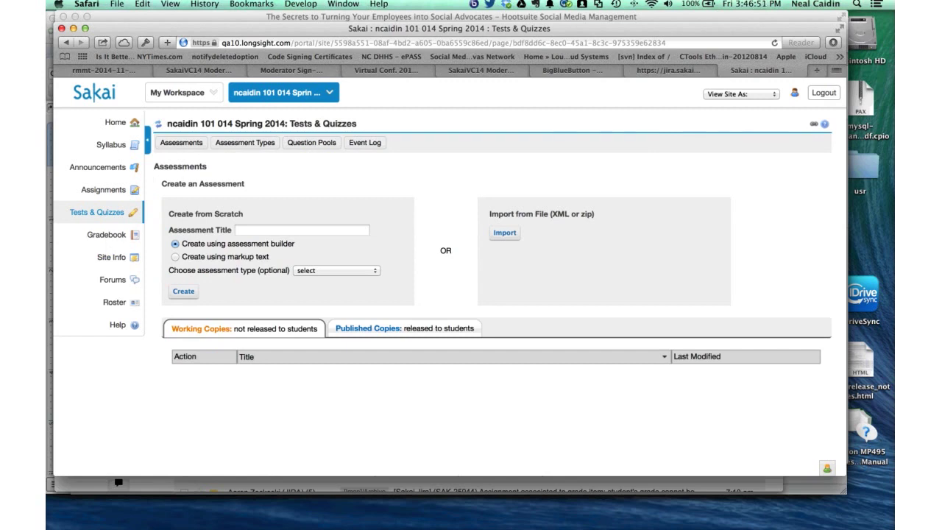
- Create a new assessment titled 'TestExample', then return to the Jira PDF
{"action": "left_click", "coordinate": [302, 229]}
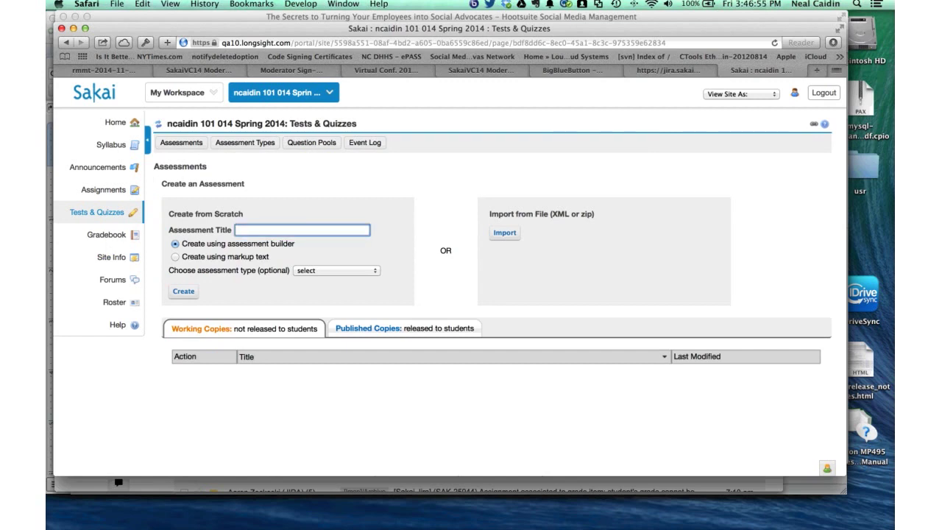
{"action": "type", "text": "TestExample"}
{"action": "key", "text": "Return"}
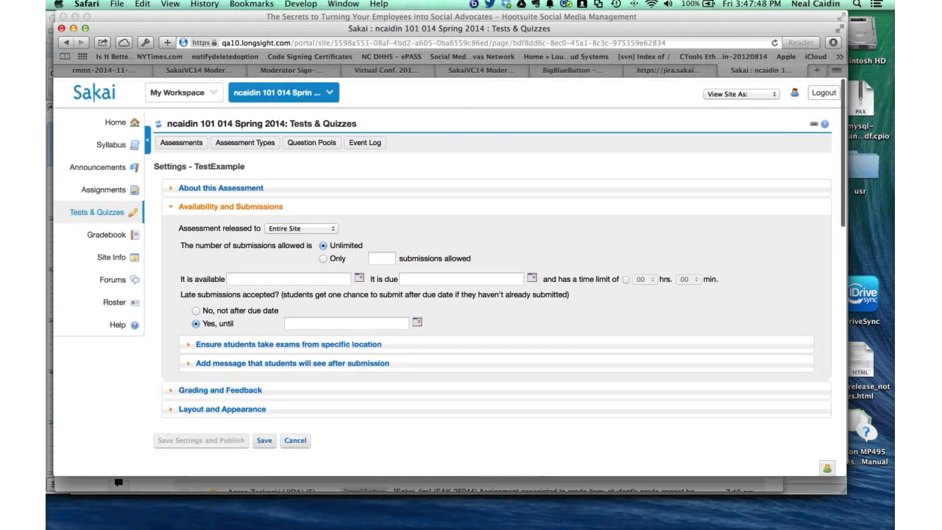
{"action": "key", "text": "super+shift+bracketleft"}
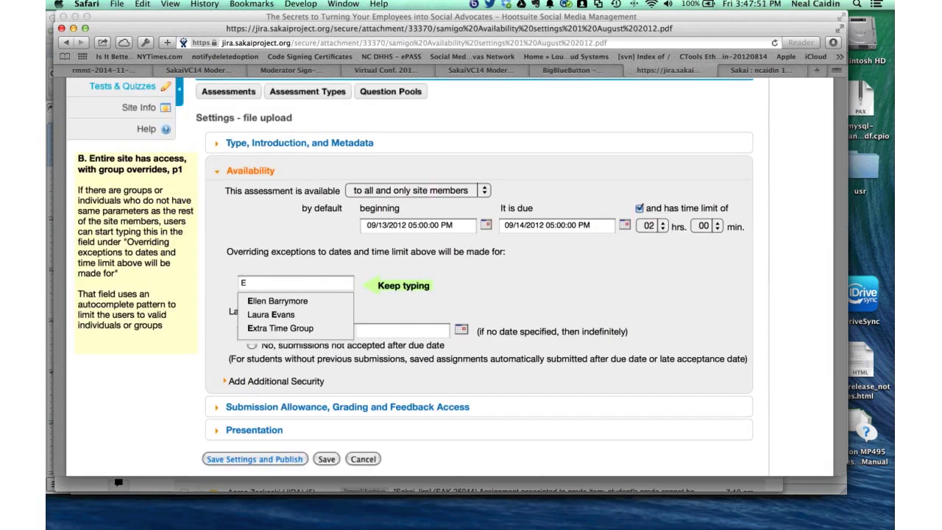
- Glance at the Sakai assessment tab, then return to the Jira PDF documentation
{"action": "scroll", "coordinate": [472, 295], "scroll_direction": "down", "scroll_amount": 1}
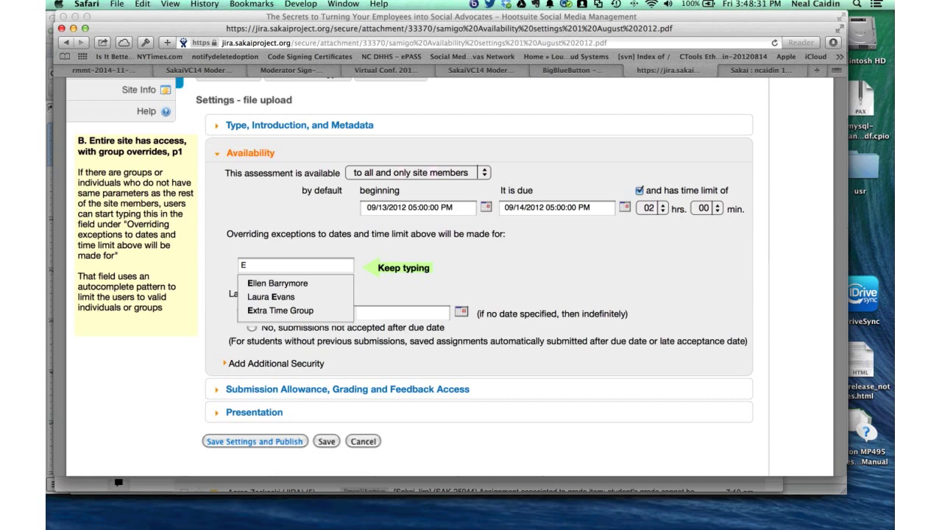
{"action": "key", "text": "ctrl+Tab"}
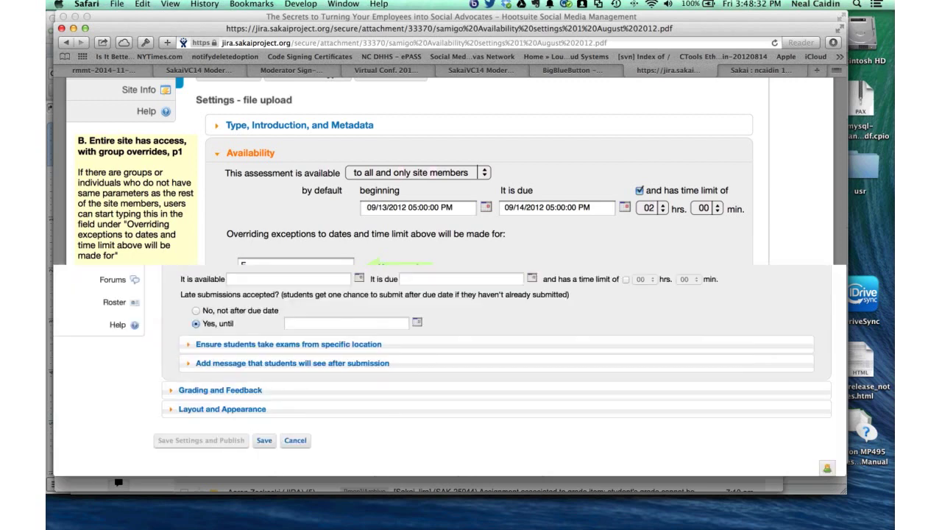
{"action": "key", "text": "ctrl+shift+Tab"}
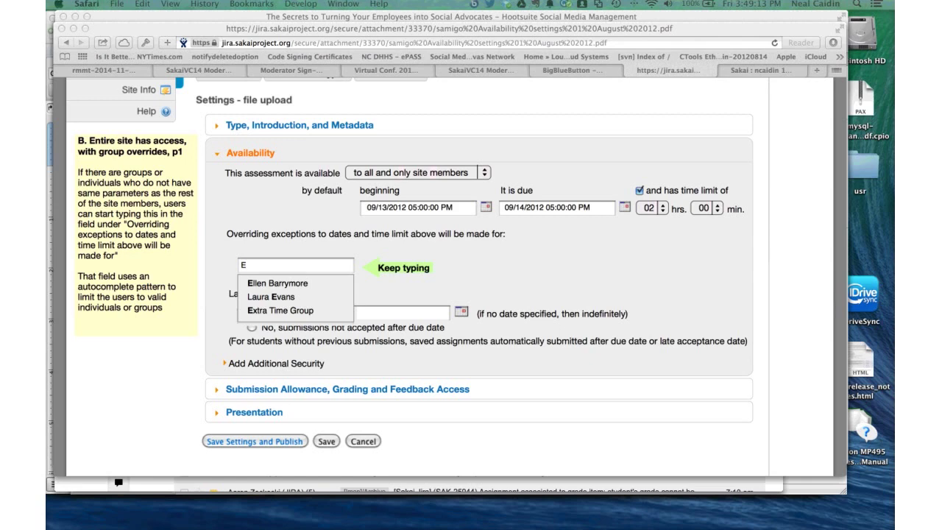
{"action": "left_click", "coordinate": [729, 70]}
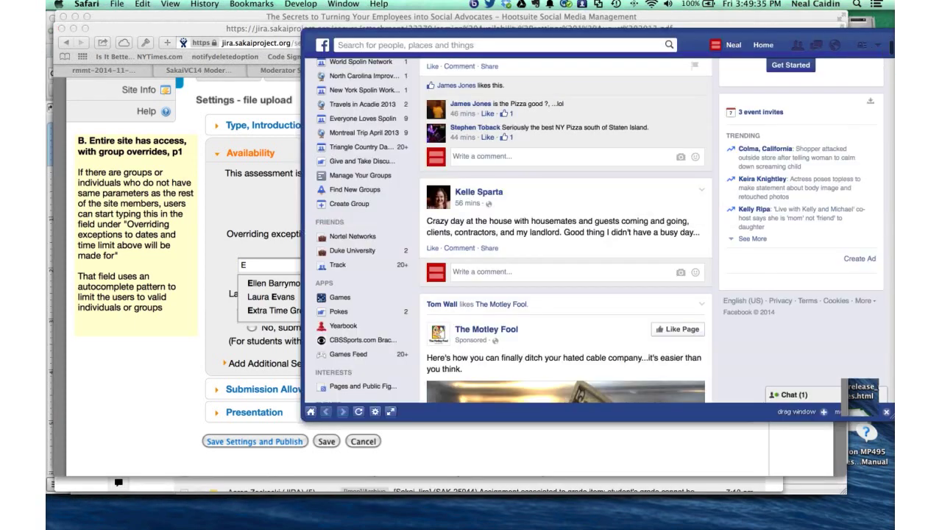
- Scroll the floating Facebook feed, then hide it with Escape to reveal the Jira PDF
{"action": "scroll", "coordinate": [567, 221], "scroll_direction": "up", "scroll_amount": 2}
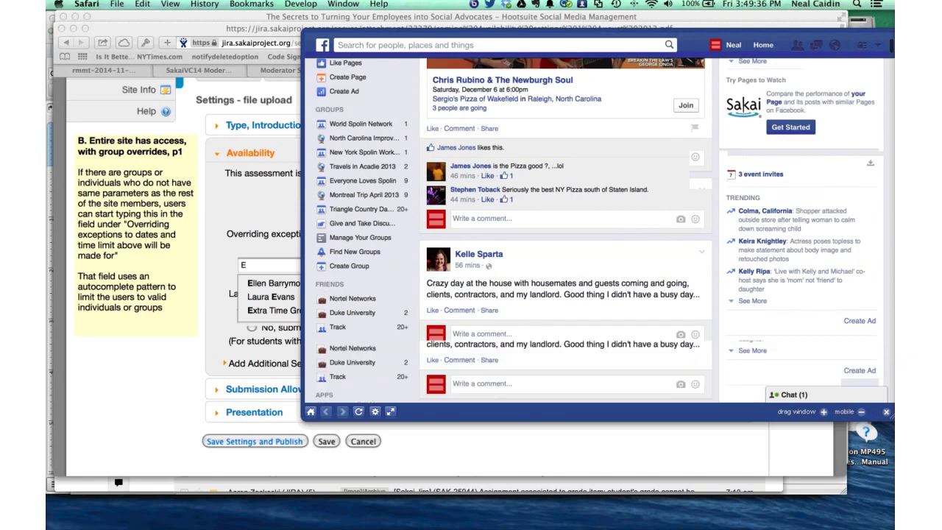
{"action": "scroll", "coordinate": [567, 221], "scroll_direction": "up", "scroll_amount": 5}
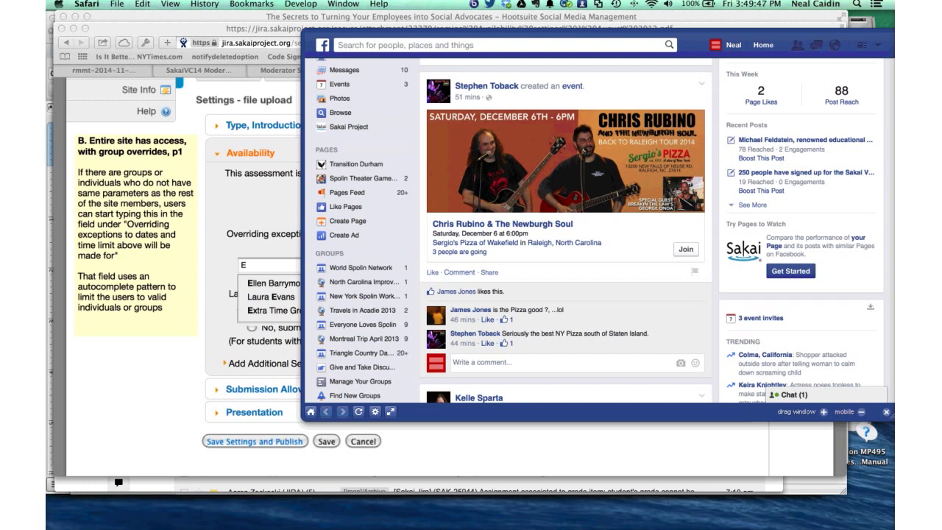
{"action": "scroll", "coordinate": [600, 221], "scroll_direction": "up", "scroll_amount": 2}
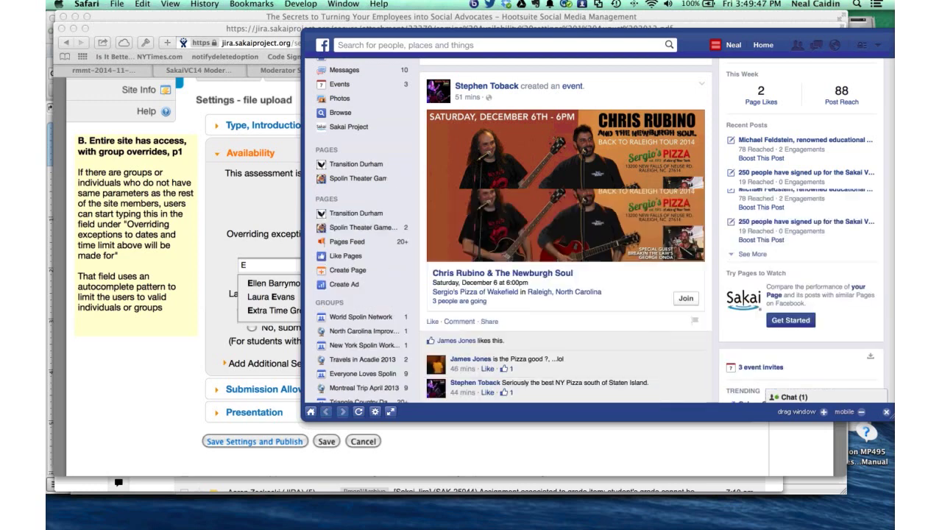
{"action": "key", "text": "Escape"}
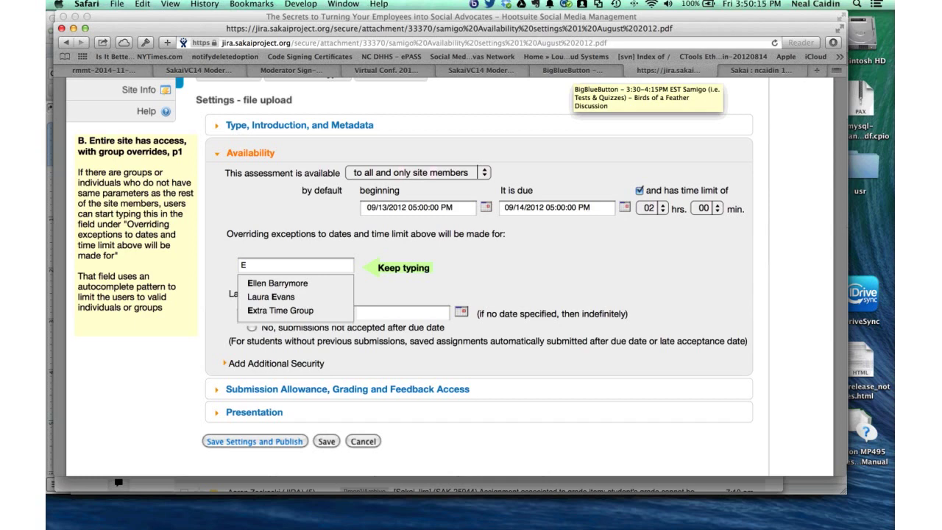
{"action": "key", "text": "ctrl+Tab"}
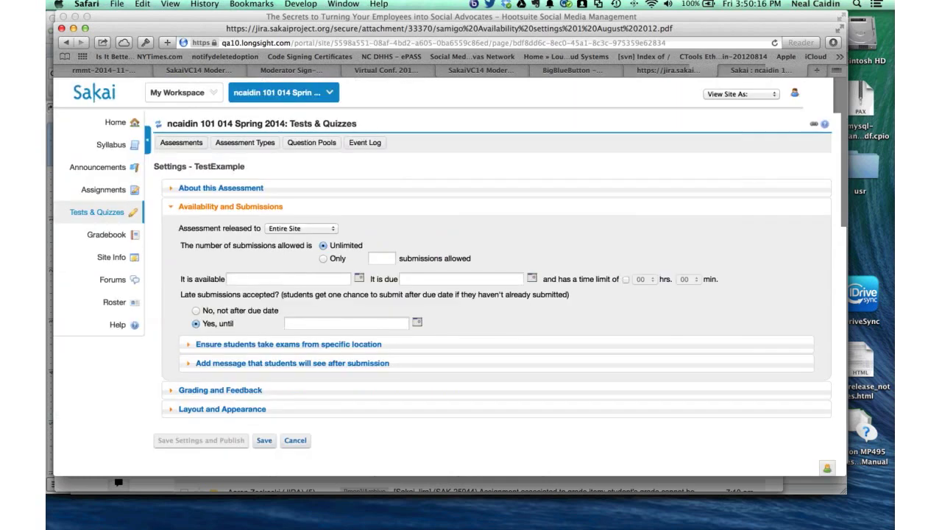
{"action": "key", "text": "ctrl+shift+Tab"}
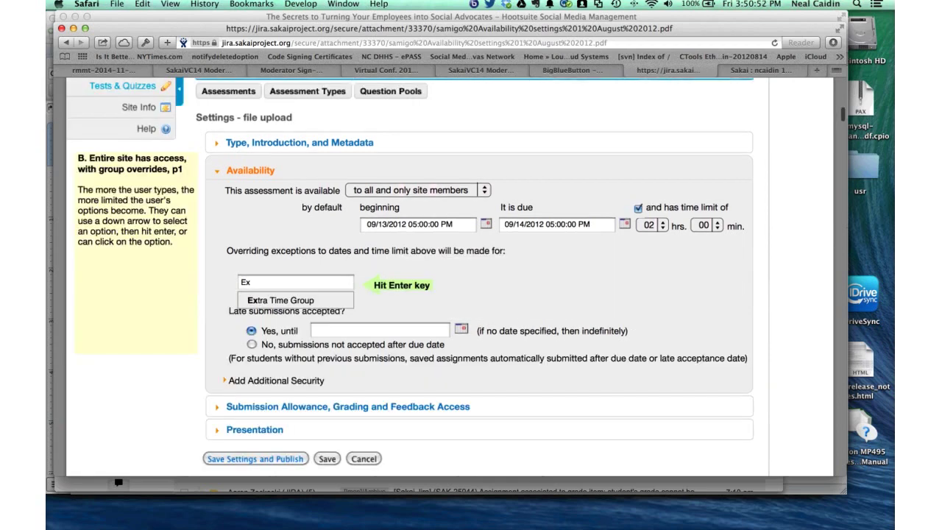
- Scroll the Jira PDF's Availability settings to read the per-student override examples
{"action": "scroll", "coordinate": [479, 280], "scroll_direction": "up", "scroll_amount": 1}
{"action": "scroll", "coordinate": [479, 280], "scroll_direction": "down", "scroll_amount": 2}
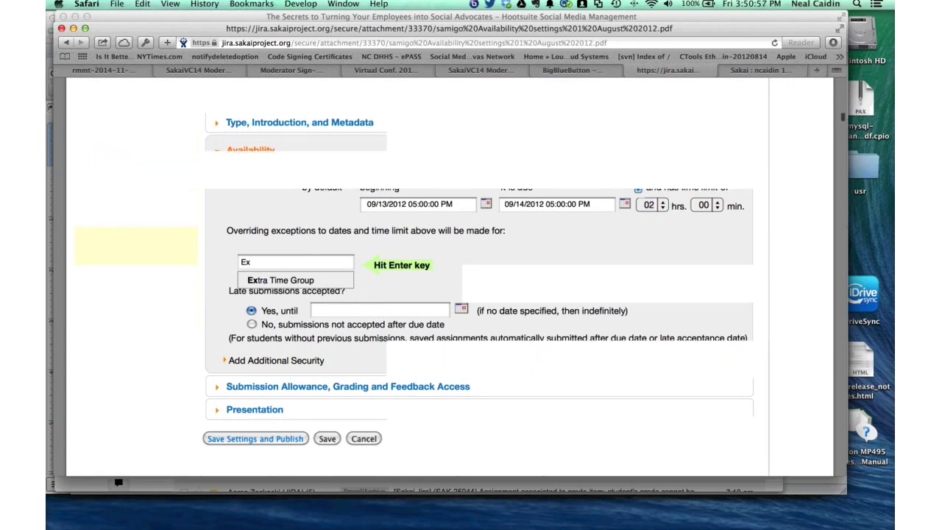
{"action": "scroll", "coordinate": [478, 280], "scroll_direction": "down", "scroll_amount": 1}
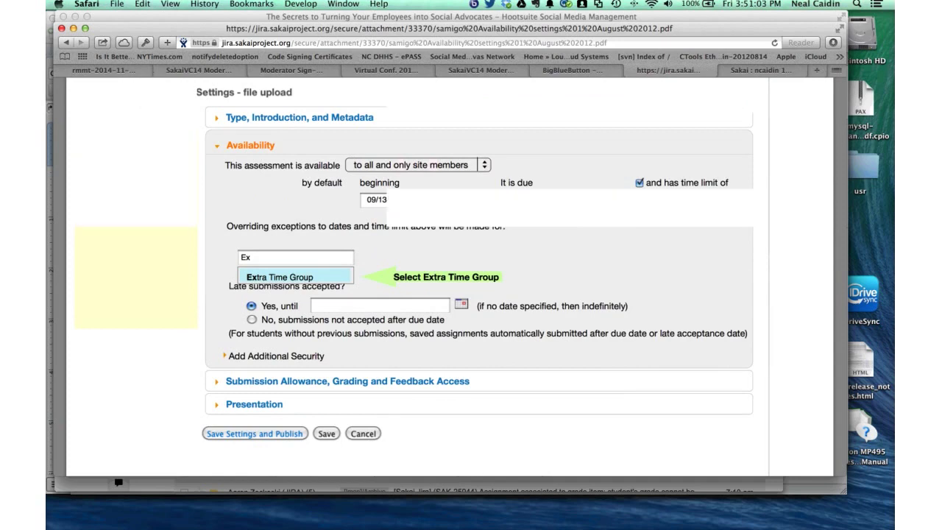
{"action": "scroll", "coordinate": [478, 279], "scroll_direction": "down", "scroll_amount": 5}
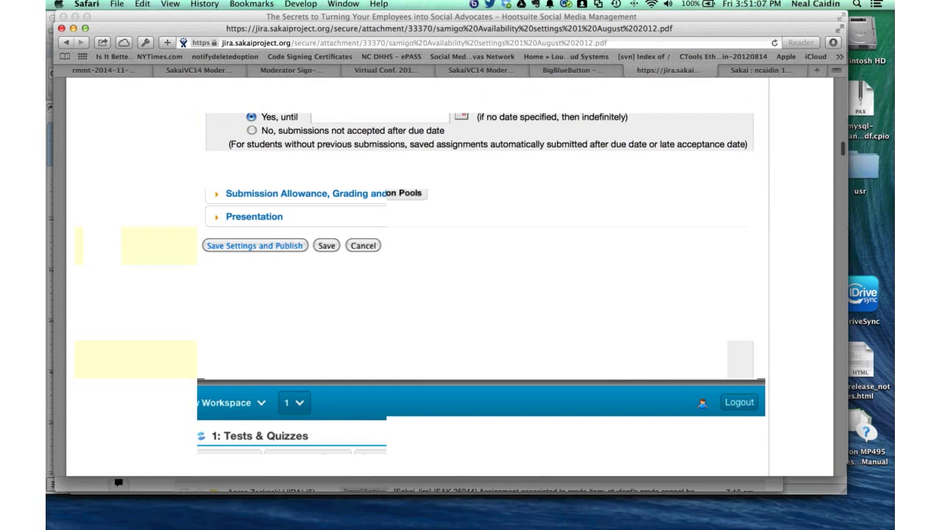
{"action": "scroll", "coordinate": [478, 295], "scroll_direction": "up", "scroll_amount": 8}
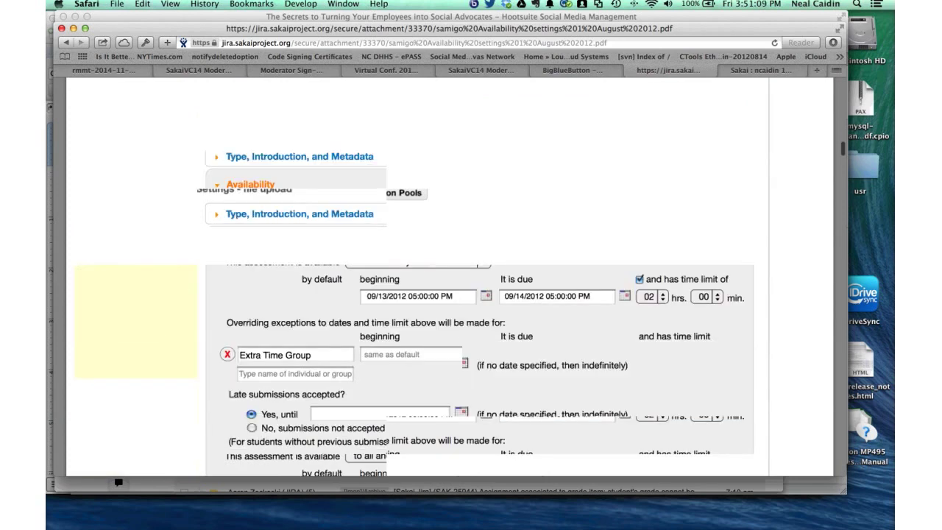
{"action": "scroll", "coordinate": [478, 294], "scroll_direction": "down", "scroll_amount": 5}
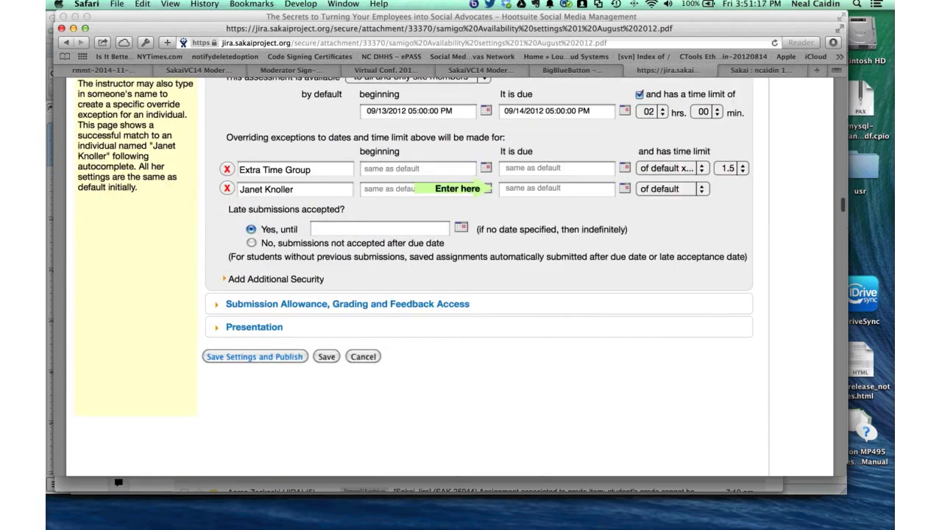
{"action": "scroll", "coordinate": [478, 295], "scroll_direction": "up", "scroll_amount": 3}
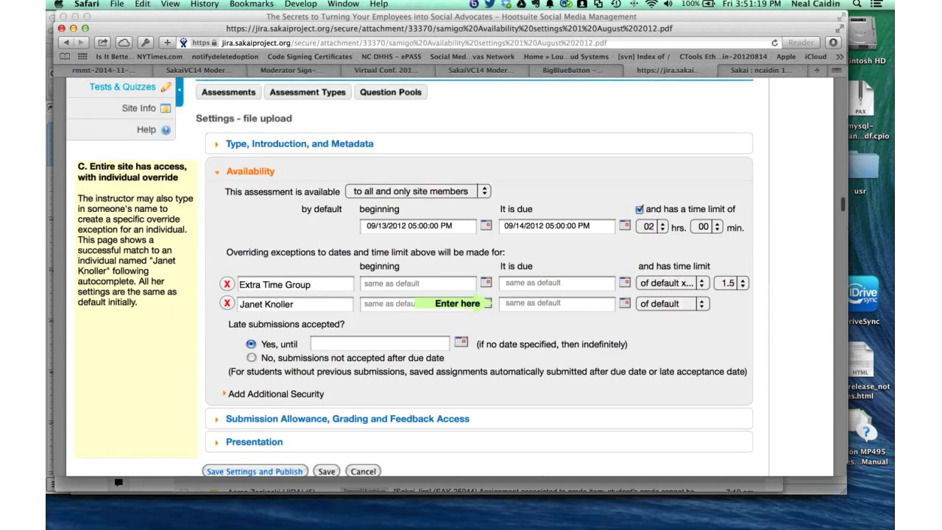
{"action": "scroll", "coordinate": [478, 294], "scroll_direction": "down", "scroll_amount": 1}
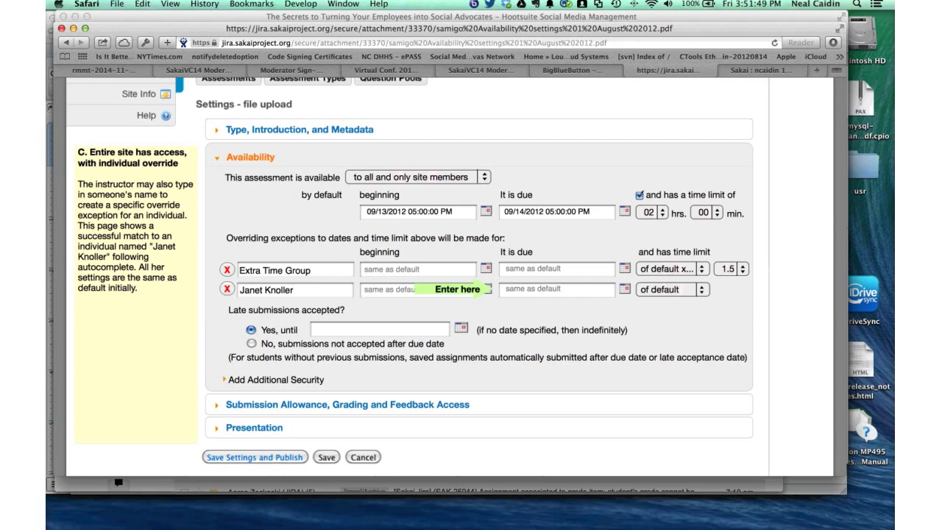
{"action": "scroll", "coordinate": [471, 294], "scroll_direction": "down", "scroll_amount": 5}
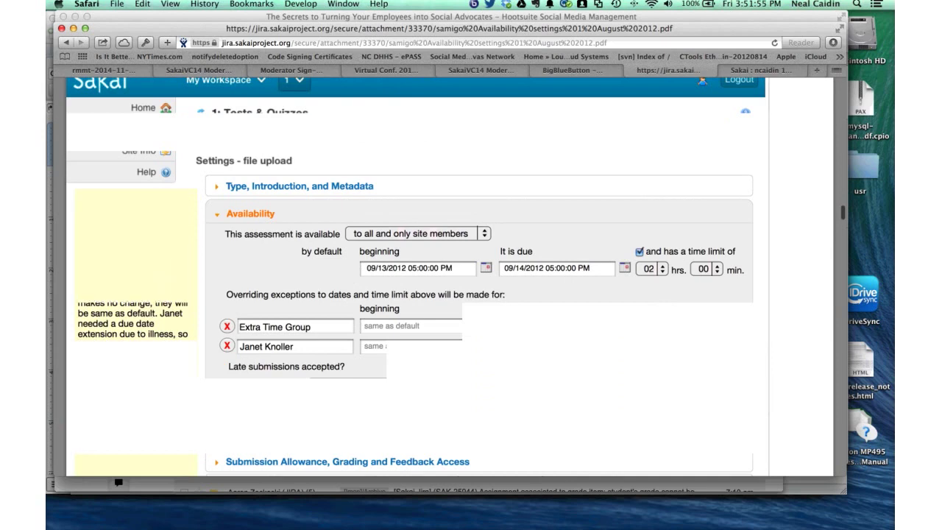
{"action": "scroll", "coordinate": [471, 294], "scroll_direction": "down", "scroll_amount": 2}
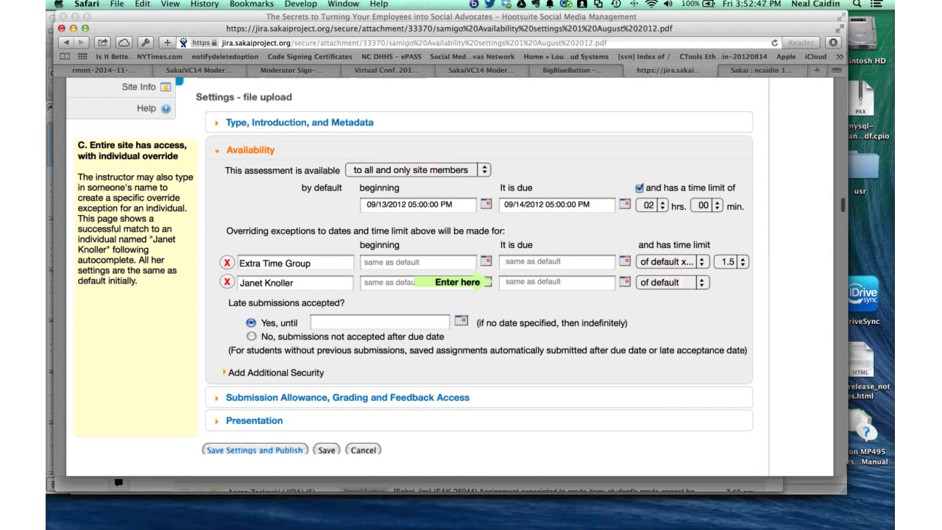
{"action": "scroll", "coordinate": [449, 280], "scroll_direction": "down", "scroll_amount": 1}
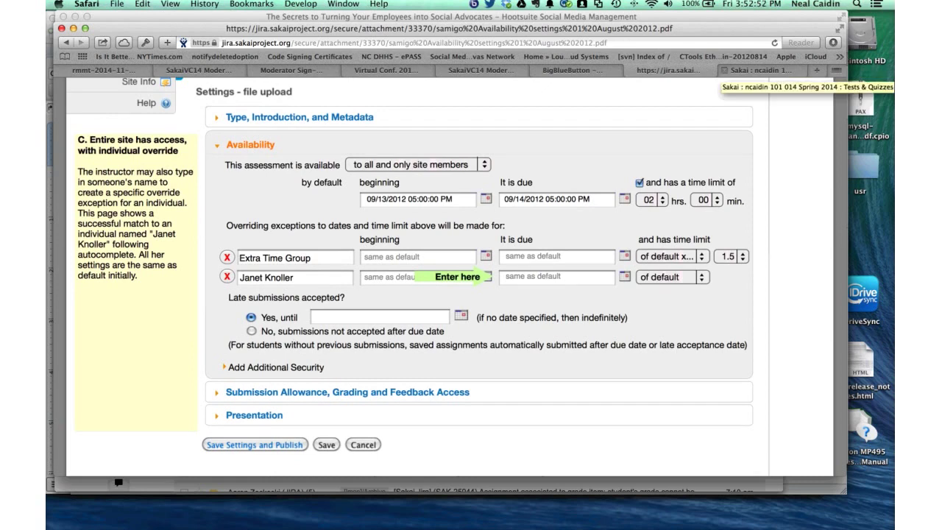
- Back in Sakai, edit TestExample's questions and view the question types available to insert
{"action": "left_click", "coordinate": [758, 70]}
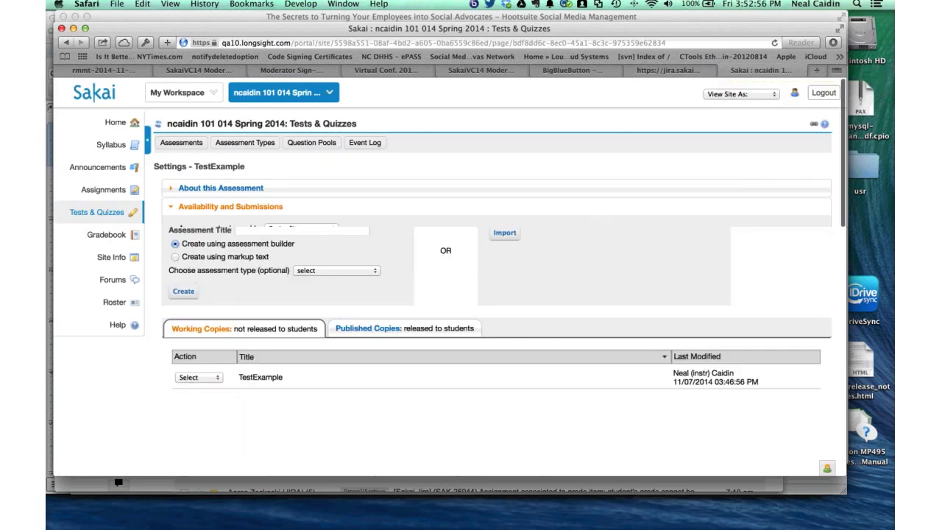
{"action": "left_click", "coordinate": [198, 377]}
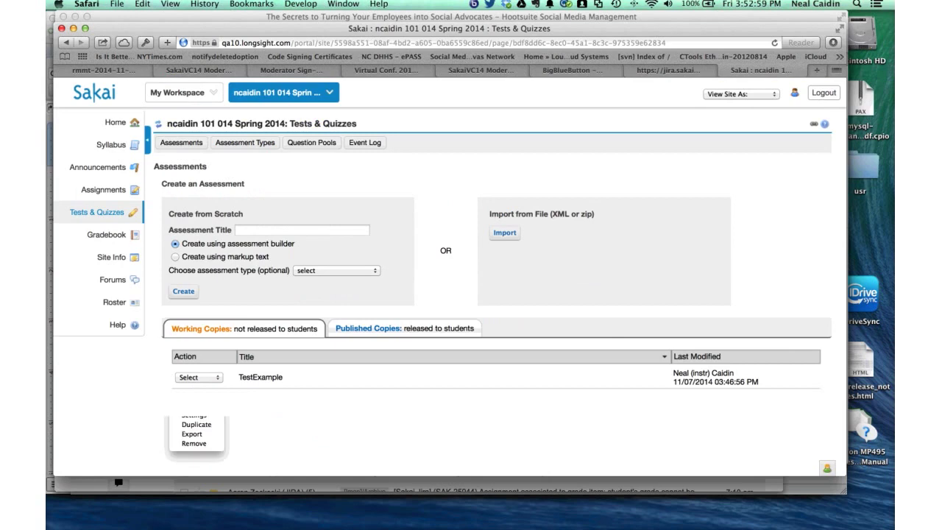
{"action": "left_click", "coordinate": [195, 406]}
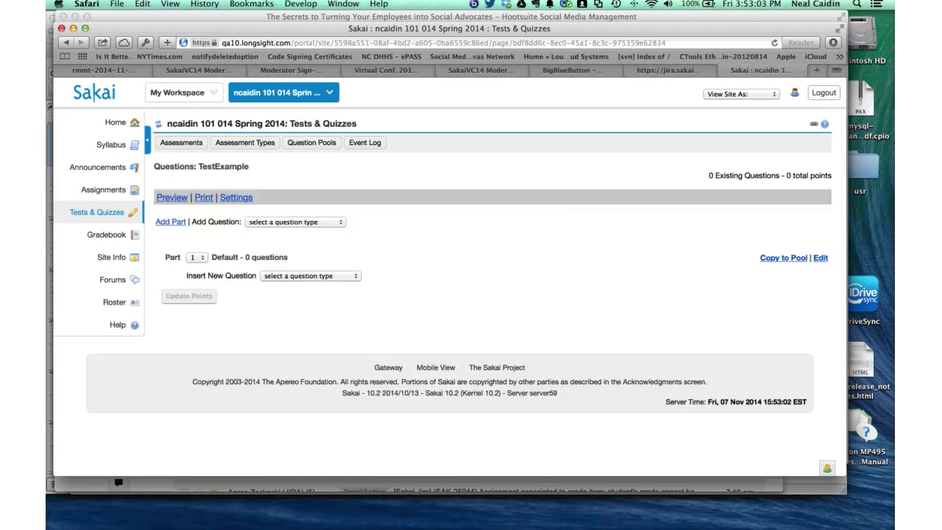
{"action": "left_click", "coordinate": [310, 276]}
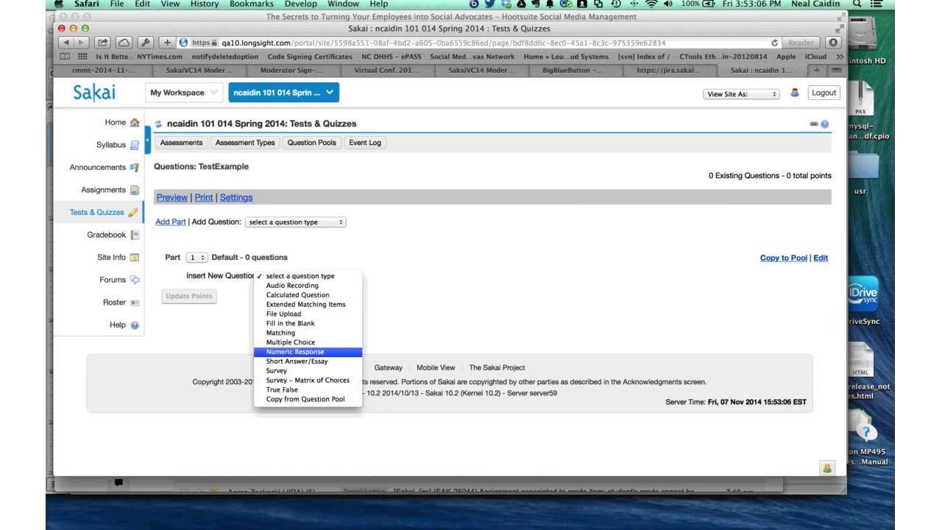
- Add a Numeric Response question as Question 1, review its form, and view other question types
{"action": "left_click", "coordinate": [294, 352]}
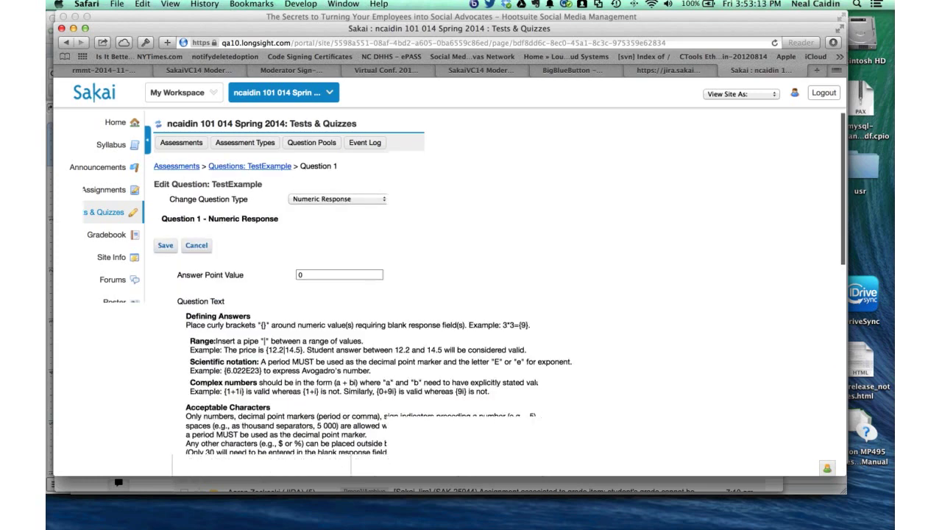
{"action": "scroll", "coordinate": [471, 295], "scroll_direction": "down", "scroll_amount": 3}
{"action": "scroll", "coordinate": [471, 294], "scroll_direction": "down", "scroll_amount": 1}
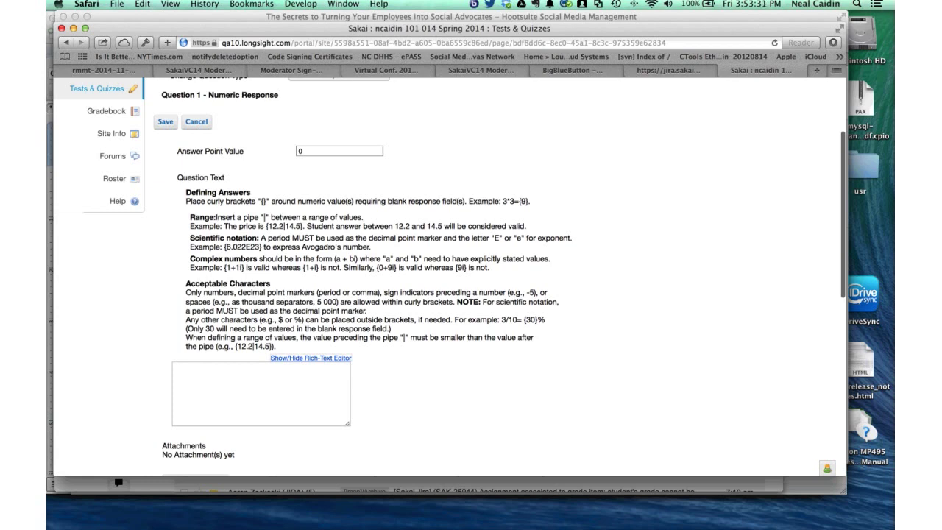
{"action": "scroll", "coordinate": [471, 280], "scroll_direction": "up", "scroll_amount": 2}
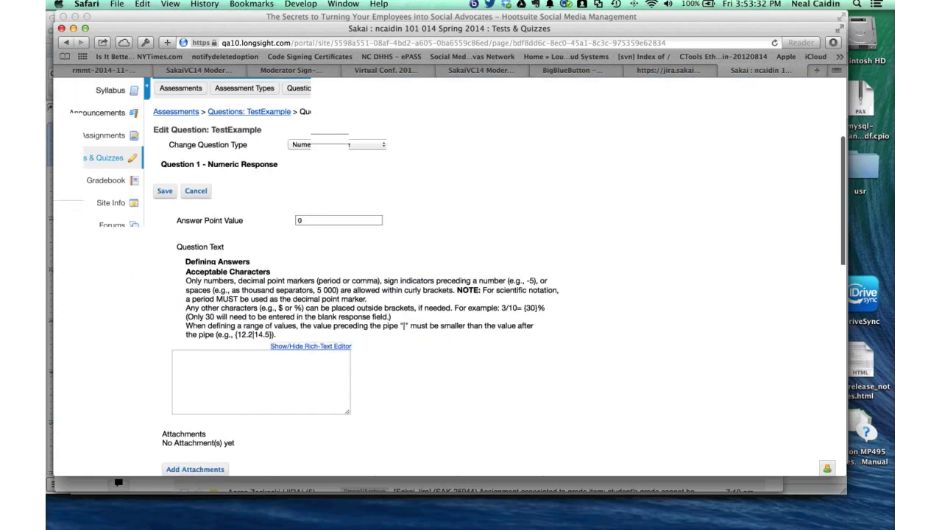
{"action": "scroll", "coordinate": [472, 280], "scroll_direction": "down", "scroll_amount": 2}
{"action": "scroll", "coordinate": [471, 279], "scroll_direction": "down", "scroll_amount": 1}
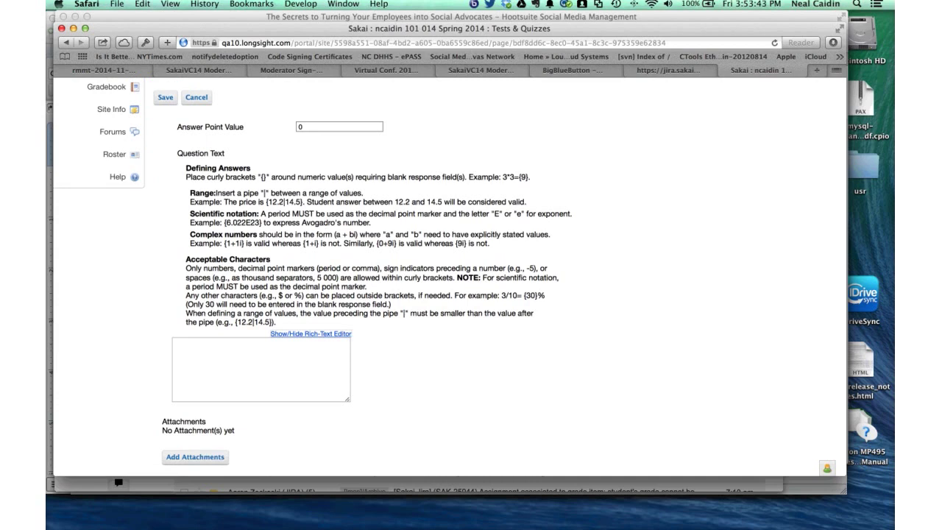
{"action": "scroll", "coordinate": [449, 280], "scroll_direction": "up", "scroll_amount": 1}
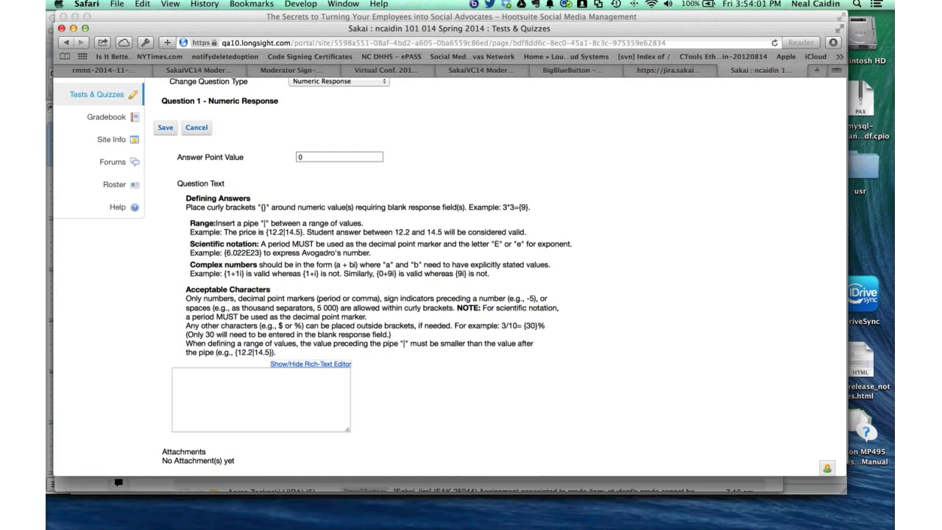
{"action": "scroll", "coordinate": [471, 294], "scroll_direction": "up", "scroll_amount": 2}
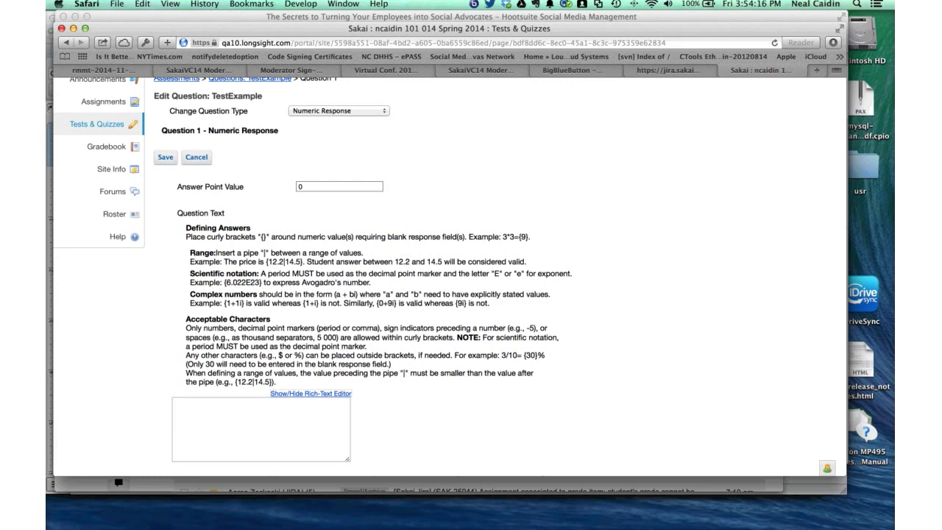
{"action": "scroll", "coordinate": [449, 280], "scroll_direction": "down", "scroll_amount": 2}
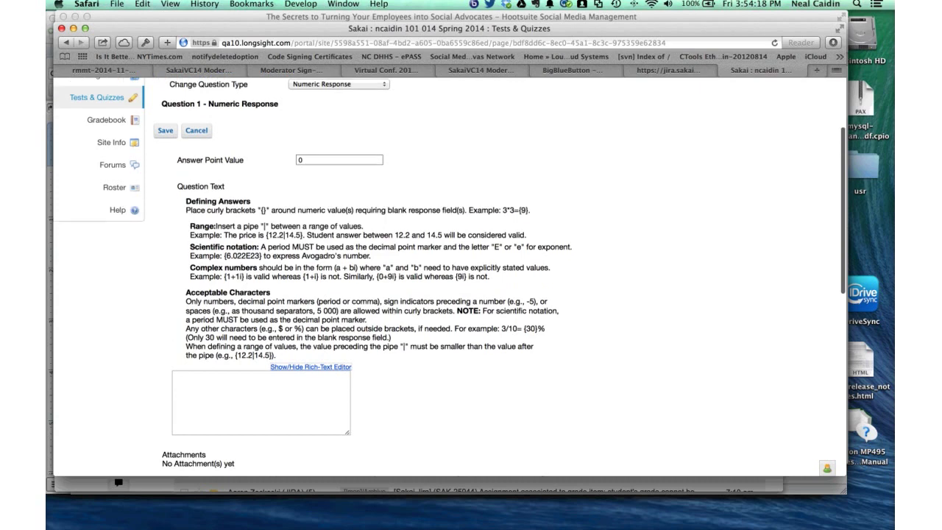
{"action": "scroll", "coordinate": [449, 280], "scroll_direction": "down", "scroll_amount": 2}
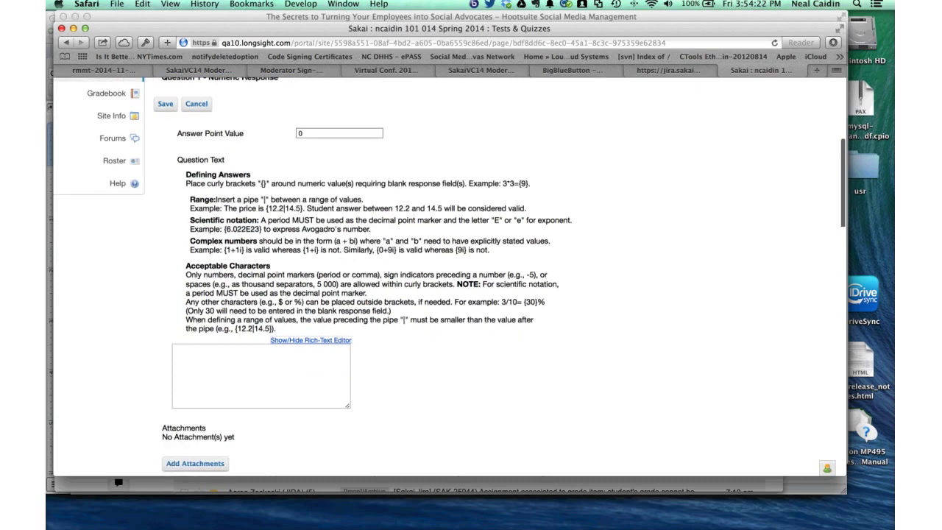
{"action": "scroll", "coordinate": [449, 279], "scroll_direction": "down", "scroll_amount": 2}
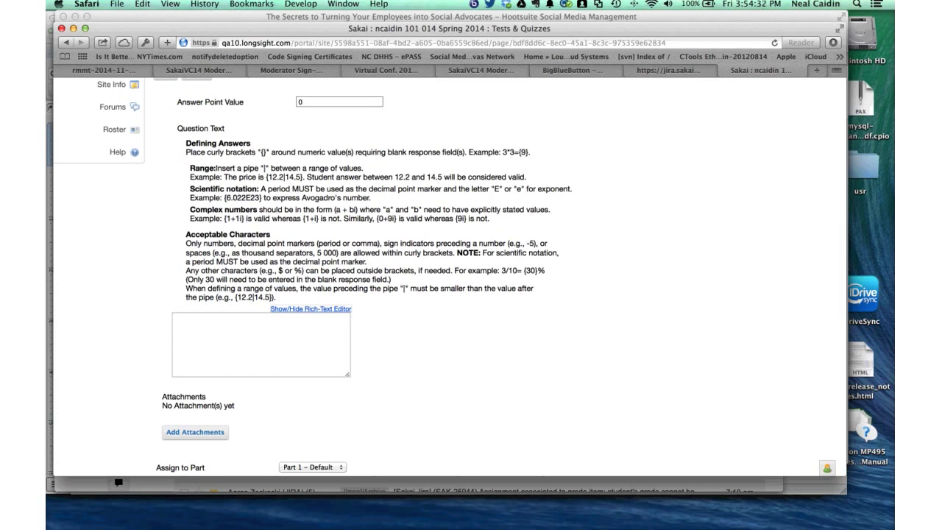
{"action": "scroll", "coordinate": [449, 279], "scroll_direction": "up", "scroll_amount": 1}
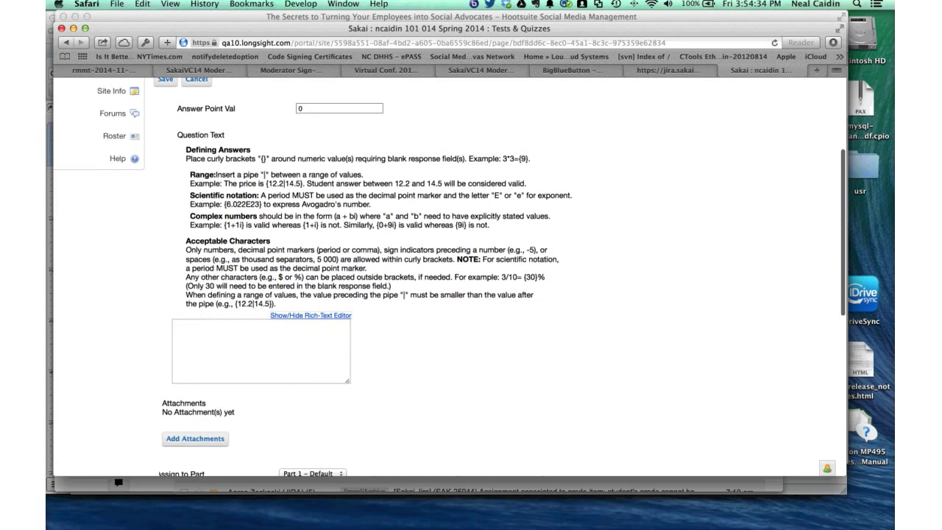
{"action": "scroll", "coordinate": [449, 279], "scroll_direction": "up", "scroll_amount": 2}
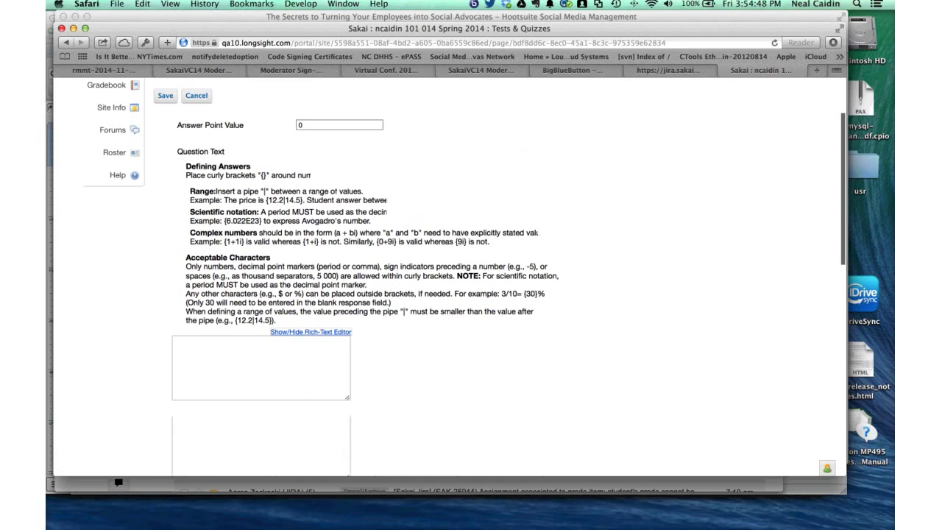
{"action": "scroll", "coordinate": [449, 280], "scroll_direction": "up", "scroll_amount": 2}
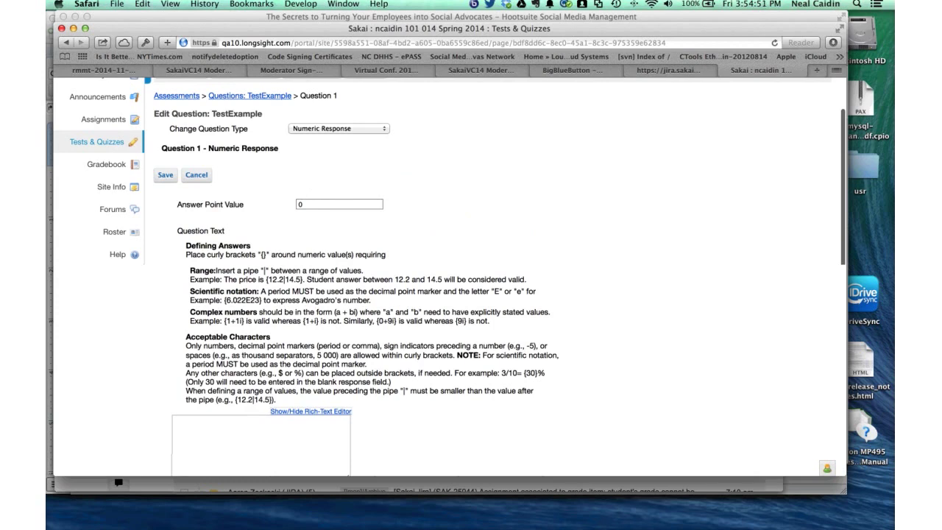
{"action": "scroll", "coordinate": [449, 294], "scroll_direction": "down", "scroll_amount": 1}
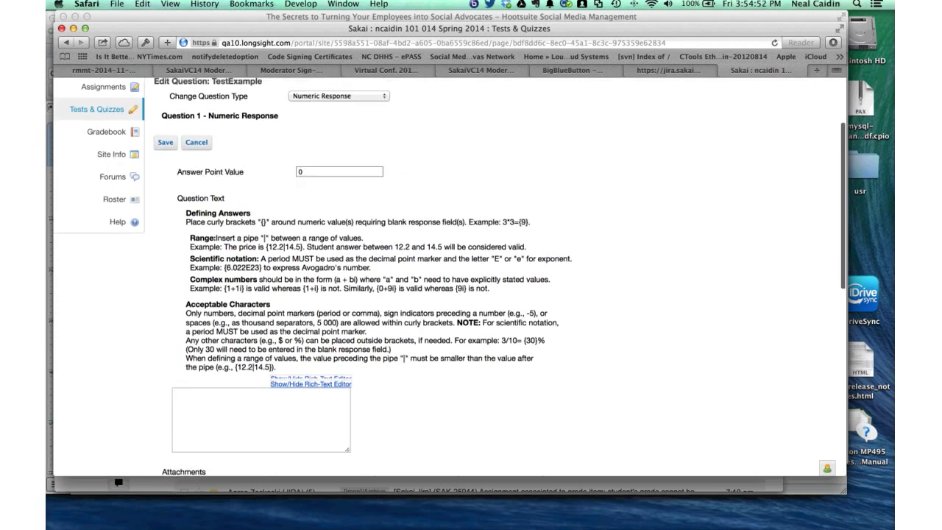
{"action": "scroll", "coordinate": [449, 279], "scroll_direction": "up", "scroll_amount": 1}
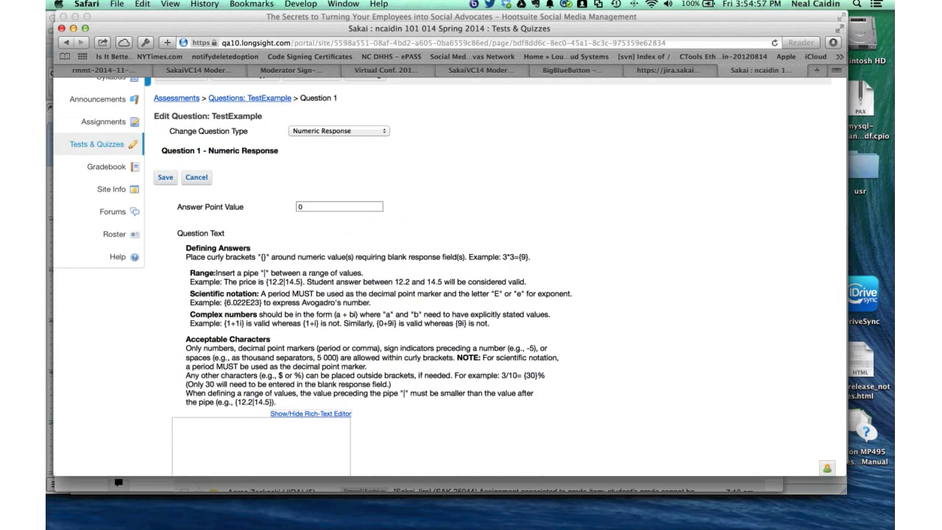
{"action": "left_click", "coordinate": [339, 131]}
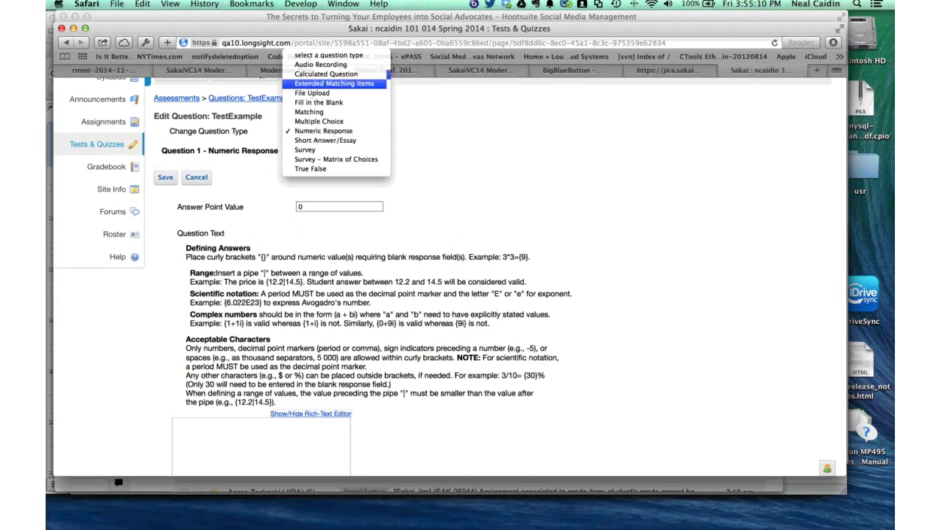
{"action": "key", "text": "Up"}
{"action": "key", "text": "Return"}
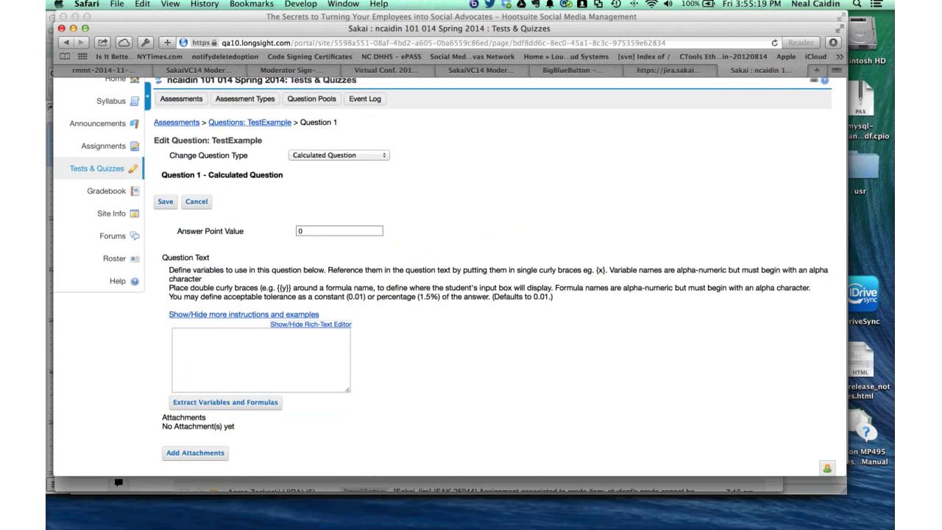
{"action": "left_click", "coordinate": [244, 314]}
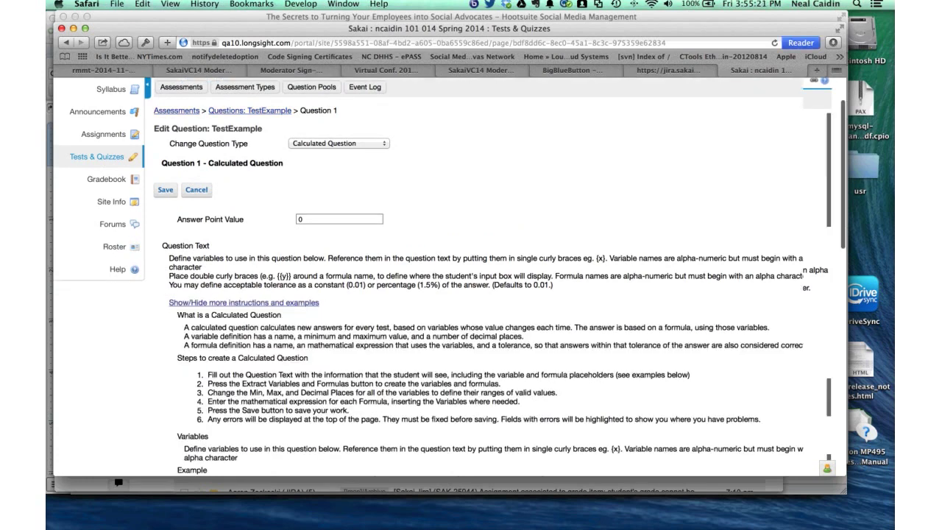
{"action": "scroll", "coordinate": [493, 295], "scroll_direction": "down", "scroll_amount": 5}
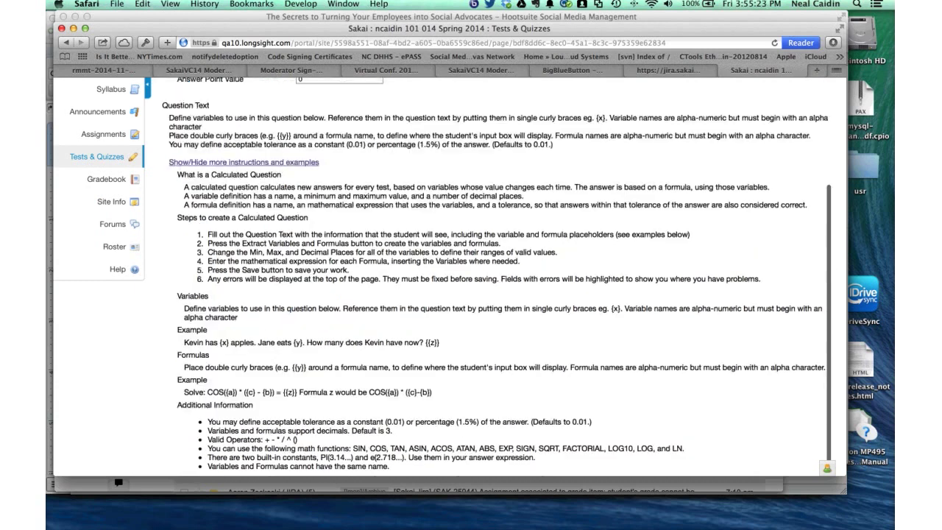
{"action": "scroll", "coordinate": [493, 295], "scroll_direction": "down", "scroll_amount": 5}
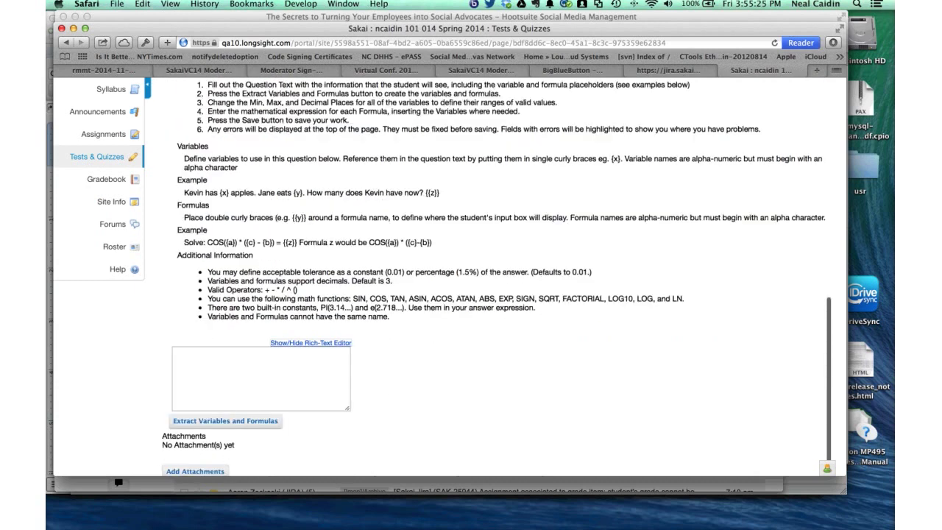
{"action": "scroll", "coordinate": [493, 295], "scroll_direction": "down", "scroll_amount": 1}
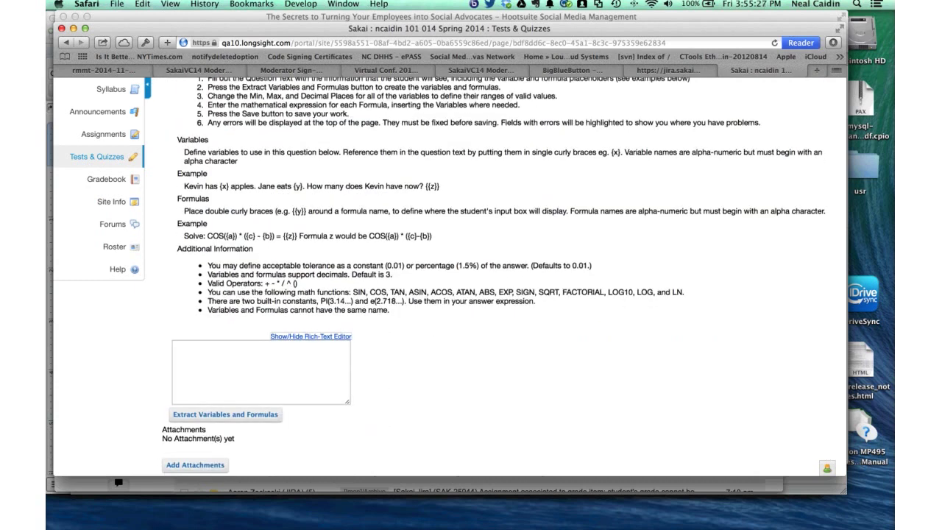
{"action": "scroll", "coordinate": [493, 295], "scroll_direction": "up", "scroll_amount": 2}
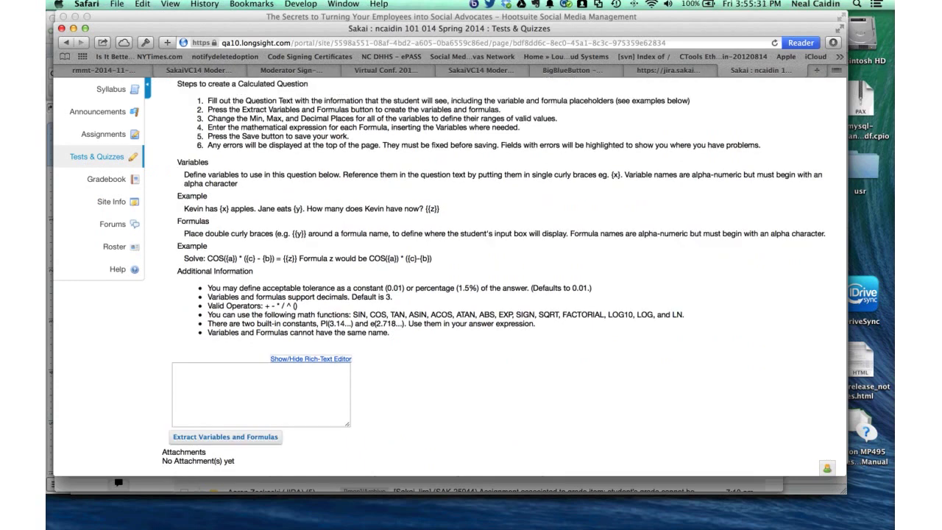
{"action": "scroll", "coordinate": [500, 338], "scroll_direction": "up", "scroll_amount": 3}
{"action": "scroll", "coordinate": [500, 294], "scroll_direction": "up", "scroll_amount": 3}
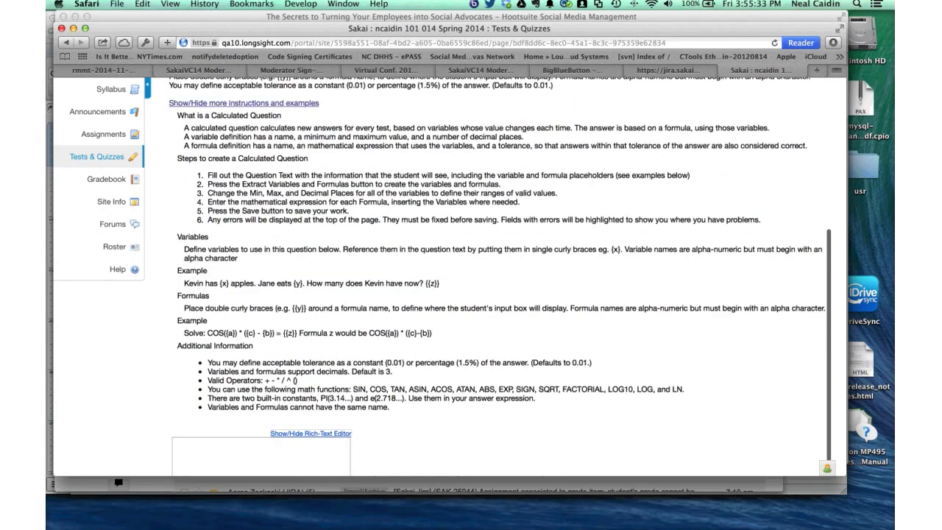
{"action": "scroll", "coordinate": [500, 294], "scroll_direction": "up", "scroll_amount": 1}
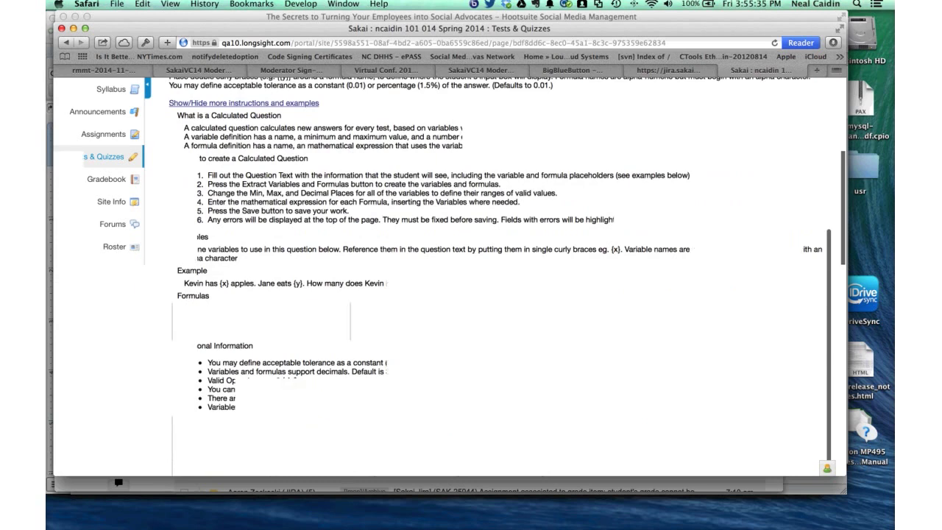
{"action": "scroll", "coordinate": [501, 295], "scroll_direction": "down", "scroll_amount": 2}
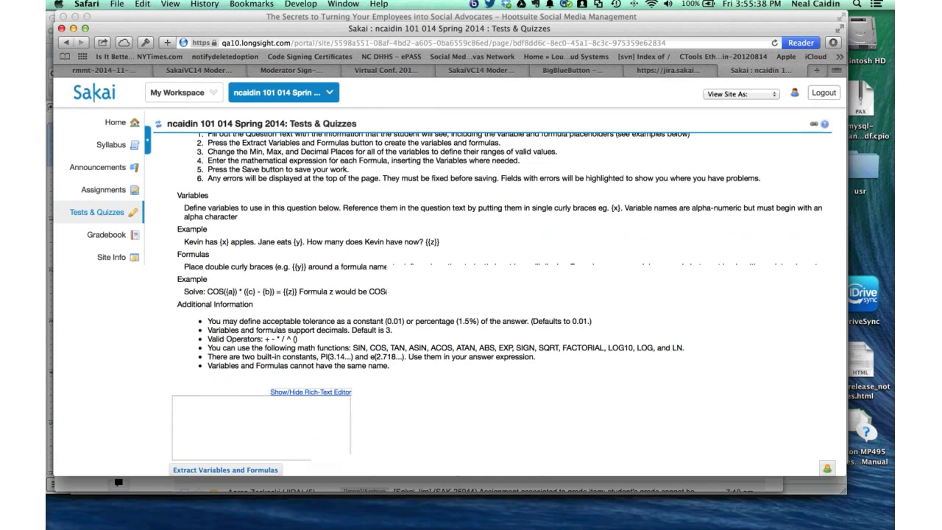
{"action": "scroll", "coordinate": [500, 295], "scroll_direction": "down", "scroll_amount": 3}
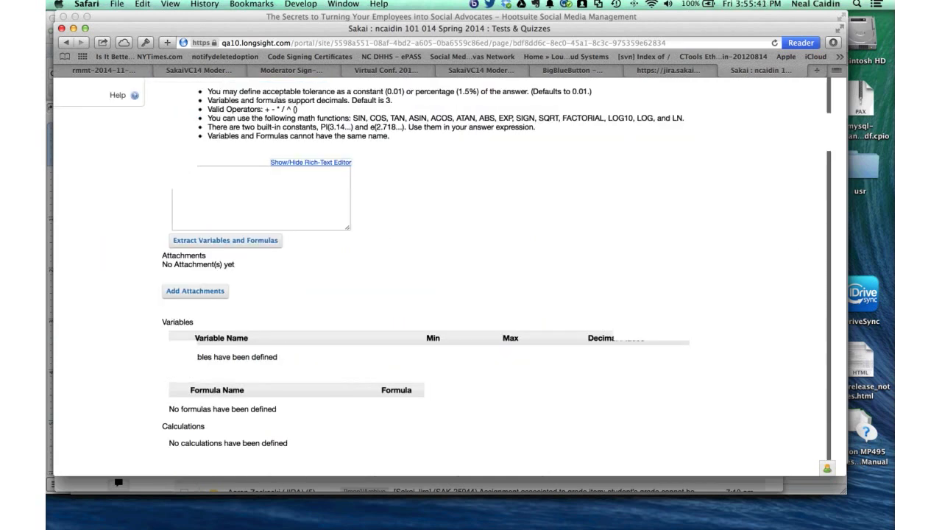
{"action": "scroll", "coordinate": [441, 294], "scroll_direction": "up", "scroll_amount": 5}
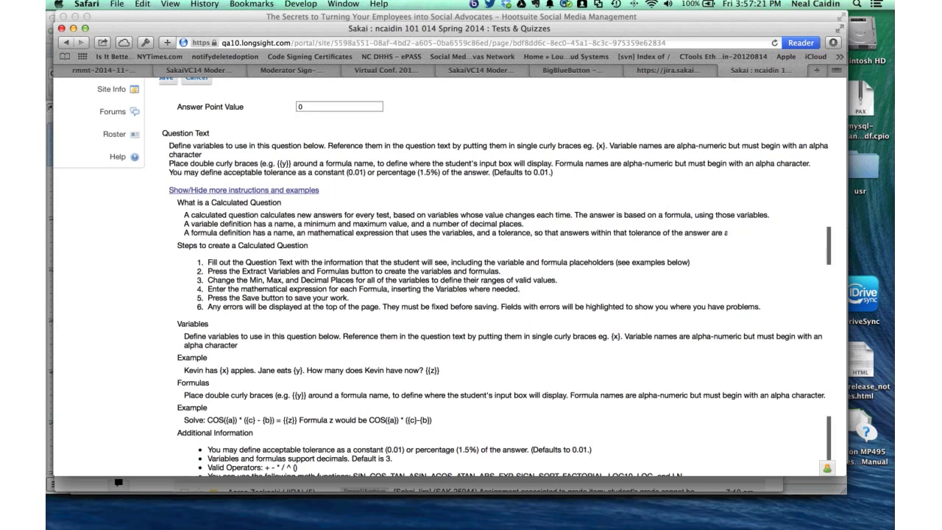
{"action": "scroll", "coordinate": [471, 294], "scroll_direction": "down", "scroll_amount": 2}
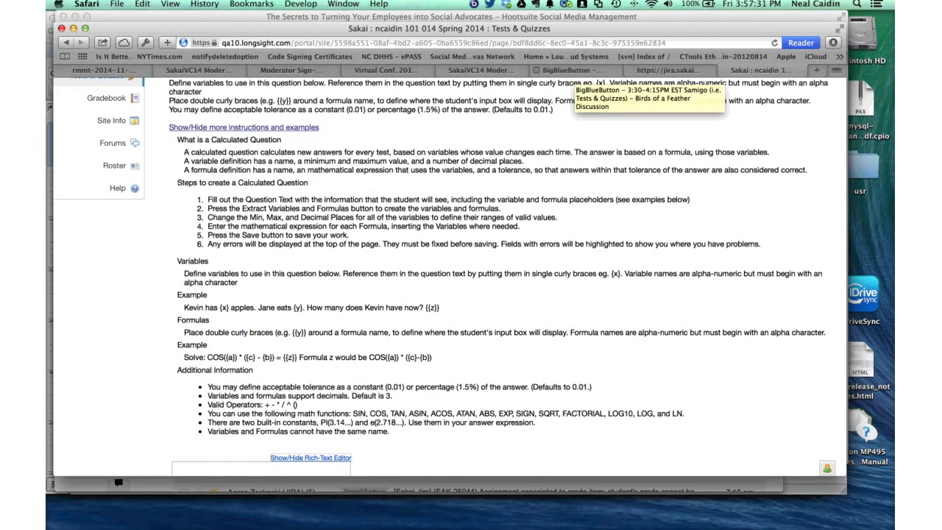
{"action": "scroll", "coordinate": [501, 294], "scroll_direction": "up", "scroll_amount": 2}
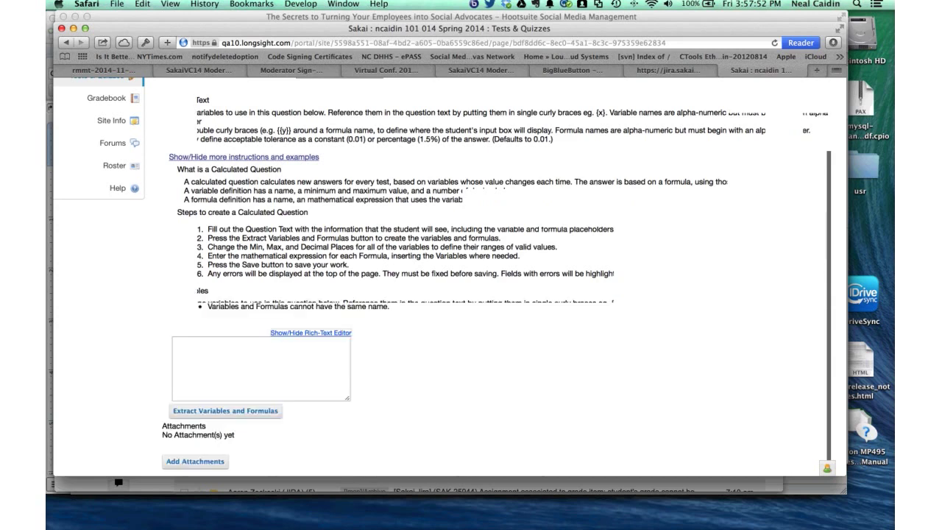
{"action": "scroll", "coordinate": [471, 279], "scroll_direction": "down", "scroll_amount": 5}
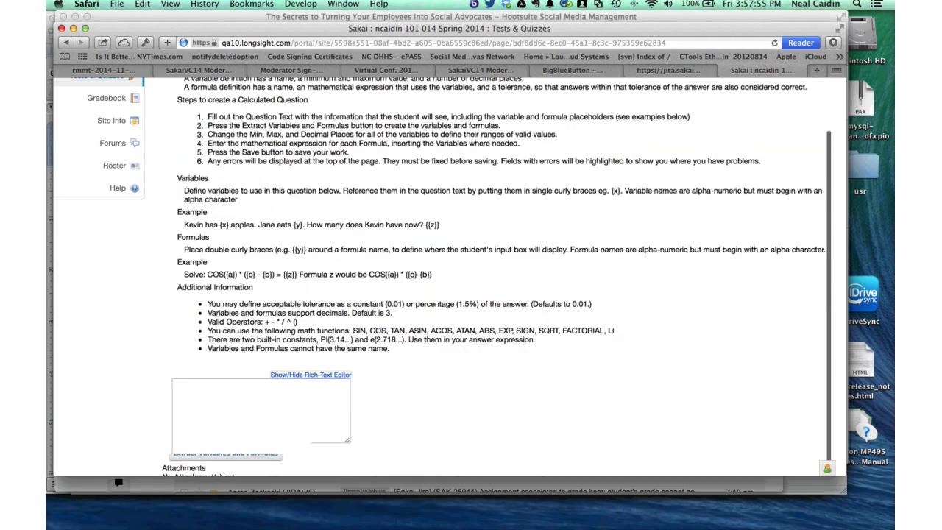
{"action": "scroll", "coordinate": [471, 280], "scroll_direction": "up", "scroll_amount": 3}
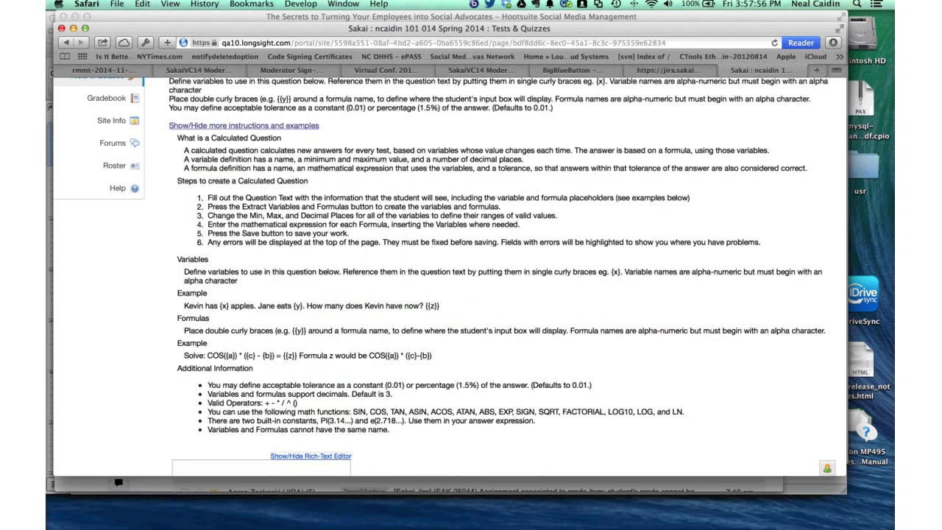
{"action": "scroll", "coordinate": [471, 280], "scroll_direction": "up", "scroll_amount": 2}
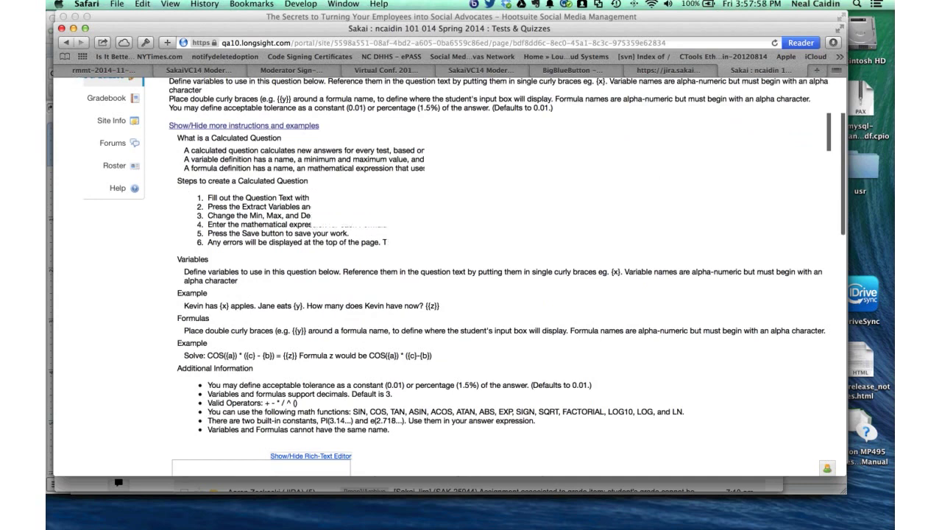
{"action": "scroll", "coordinate": [471, 279], "scroll_direction": "down", "scroll_amount": 5}
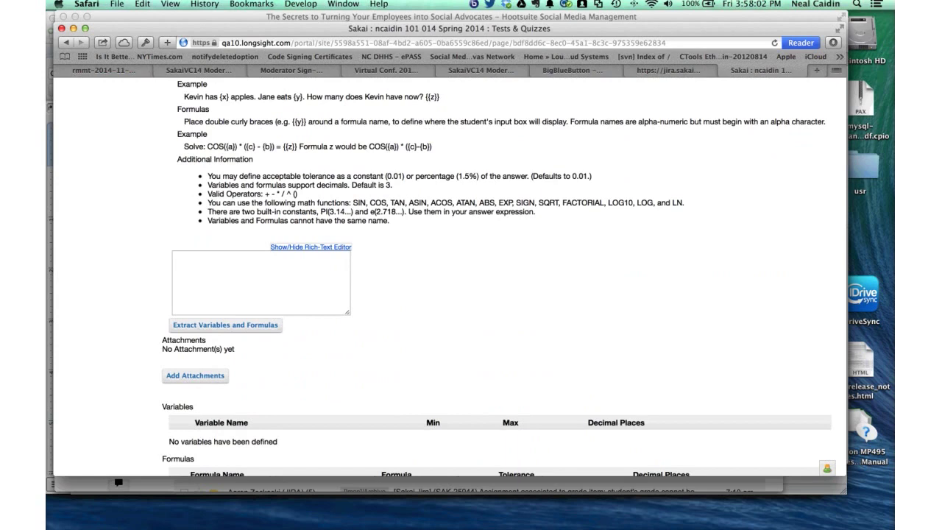
{"action": "scroll", "coordinate": [471, 280], "scroll_direction": "down", "scroll_amount": 2}
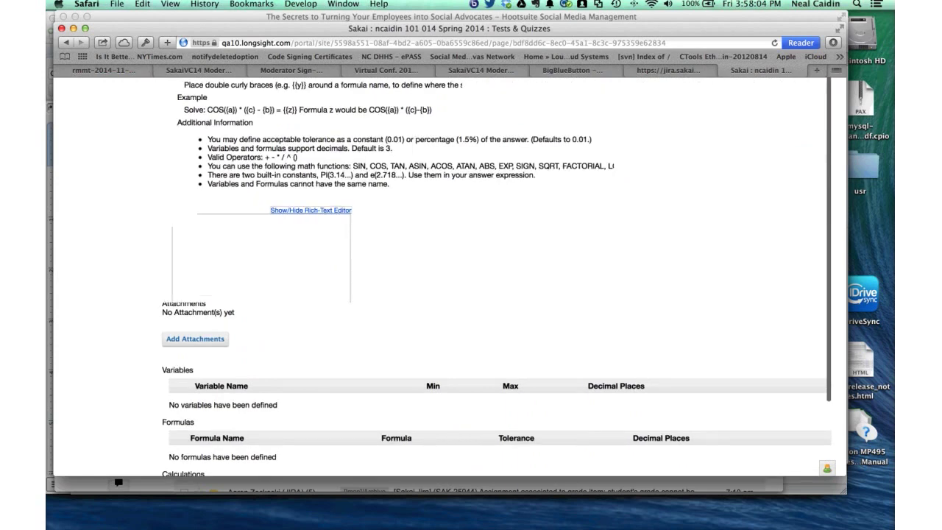
{"action": "scroll", "coordinate": [471, 280], "scroll_direction": "up", "scroll_amount": 2}
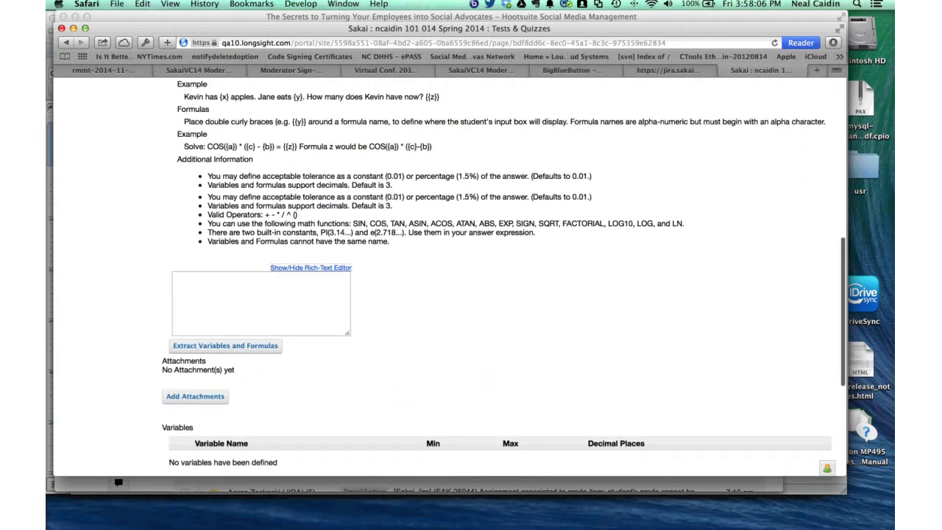
{"action": "scroll", "coordinate": [471, 280], "scroll_direction": "up", "scroll_amount": 1}
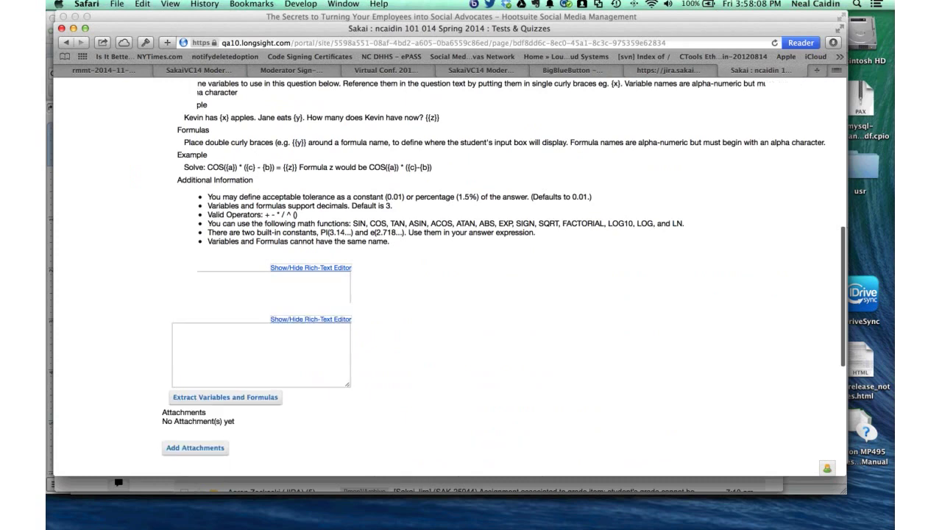
{"action": "scroll", "coordinate": [471, 279], "scroll_direction": "up", "scroll_amount": 3}
- Find 'extract' on the edit page and highlight the step about creating variables and formulas
{"action": "key", "text": "super+f"}
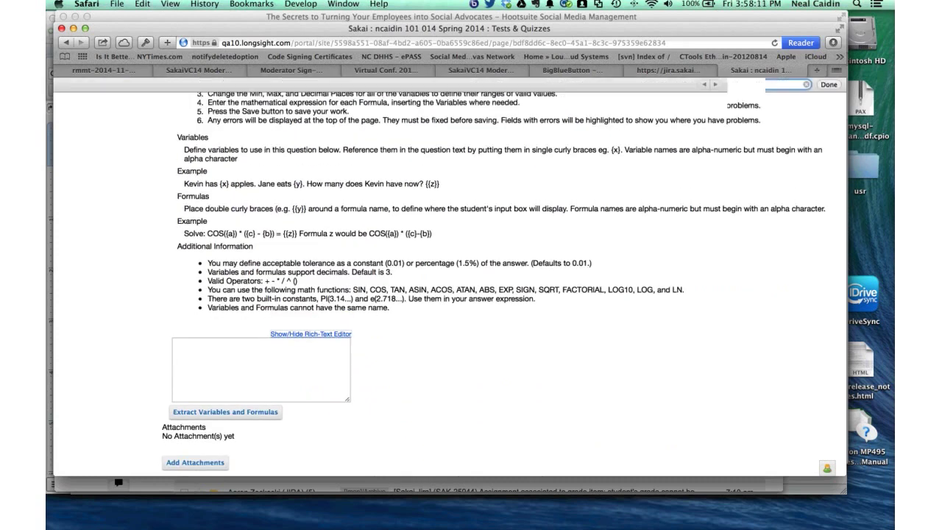
{"action": "type", "text": "extract"}
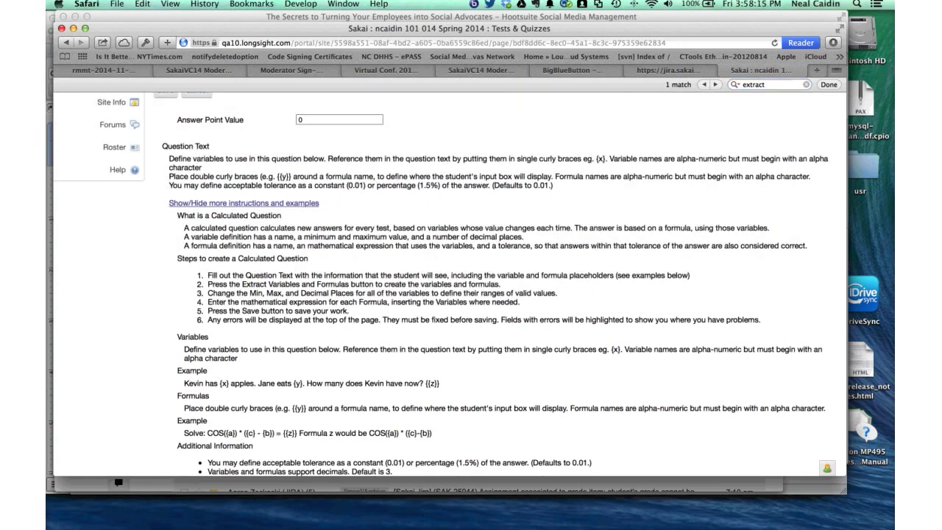
{"action": "left_click_drag", "start_coordinate": [316, 284], "coordinate": [500, 285]}
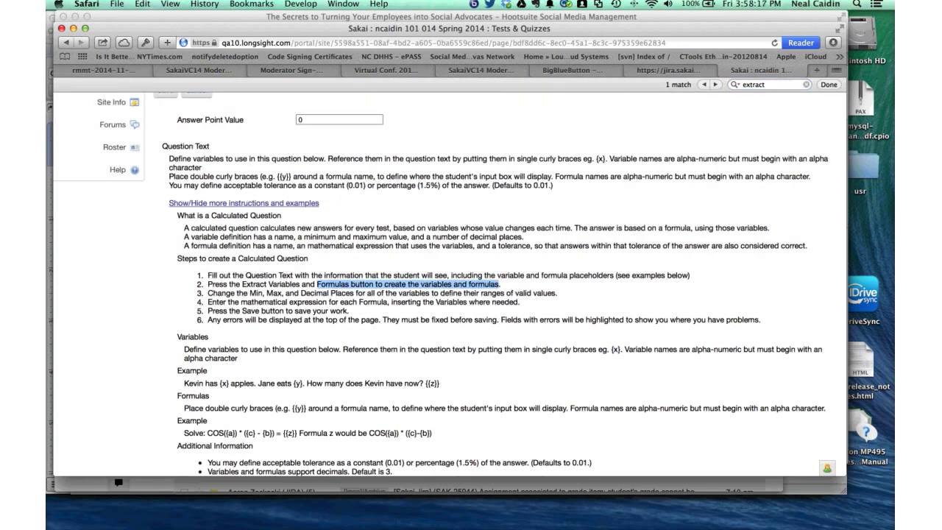
{"action": "left_click", "coordinate": [499, 284]}
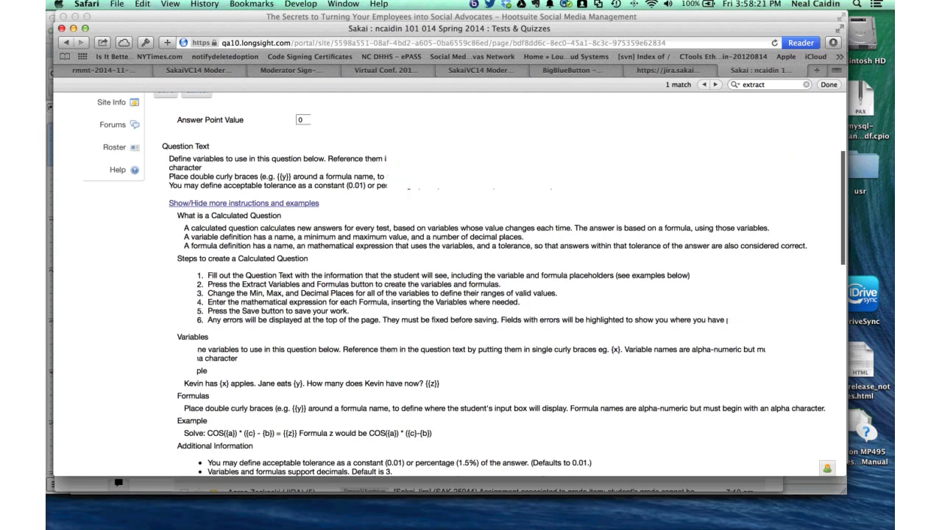
{"action": "scroll", "coordinate": [471, 294], "scroll_direction": "up", "scroll_amount": 3}
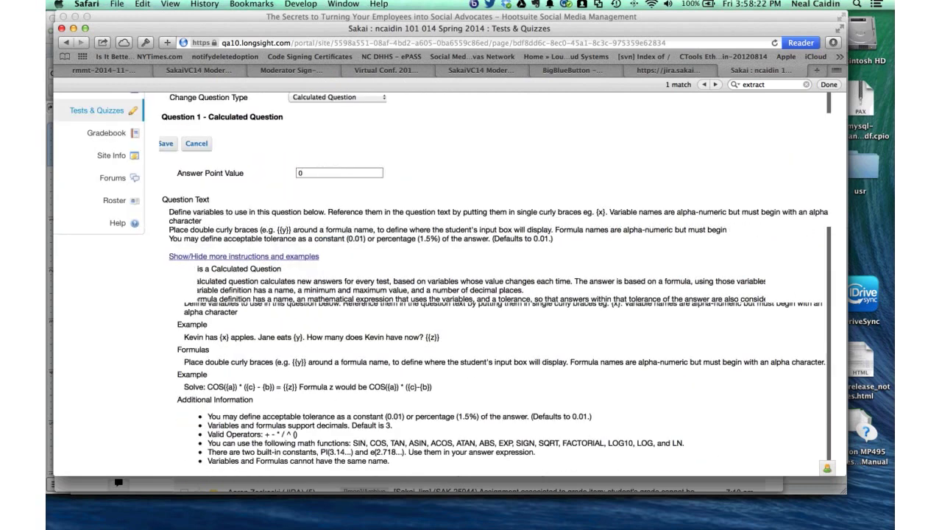
{"action": "scroll", "coordinate": [471, 295], "scroll_direction": "down", "scroll_amount": 3}
{"action": "scroll", "coordinate": [472, 295], "scroll_direction": "up", "scroll_amount": 5}
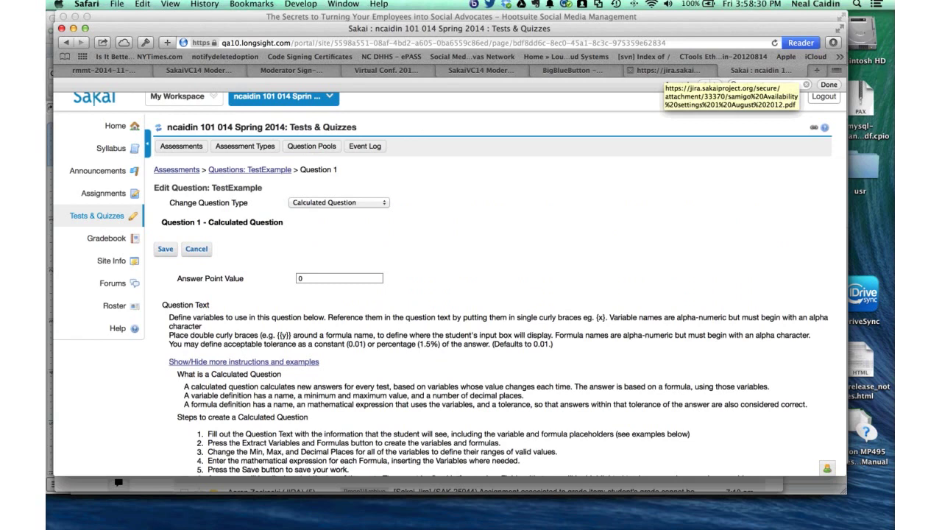
- Return to the Jira PDF and scroll to the Availability override section
{"action": "left_click", "coordinate": [666, 70]}
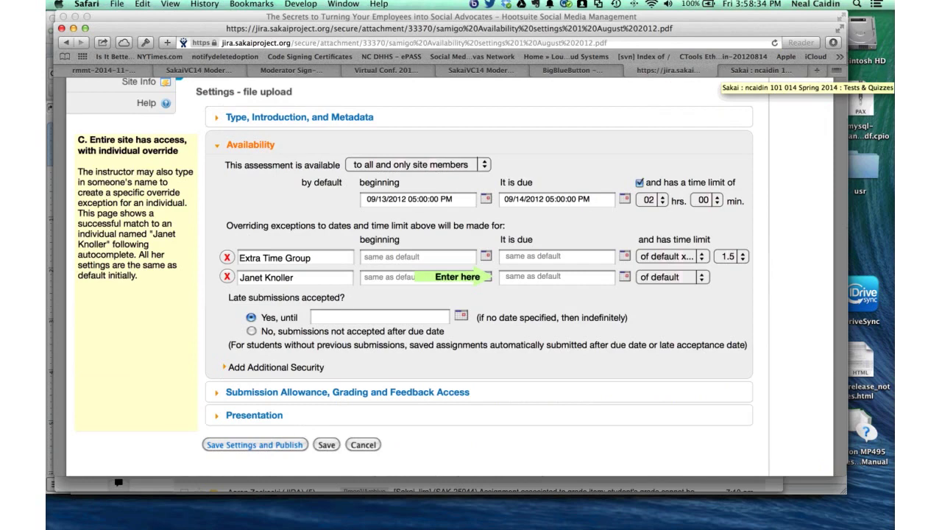
{"action": "scroll", "coordinate": [449, 280], "scroll_direction": "up", "scroll_amount": 5}
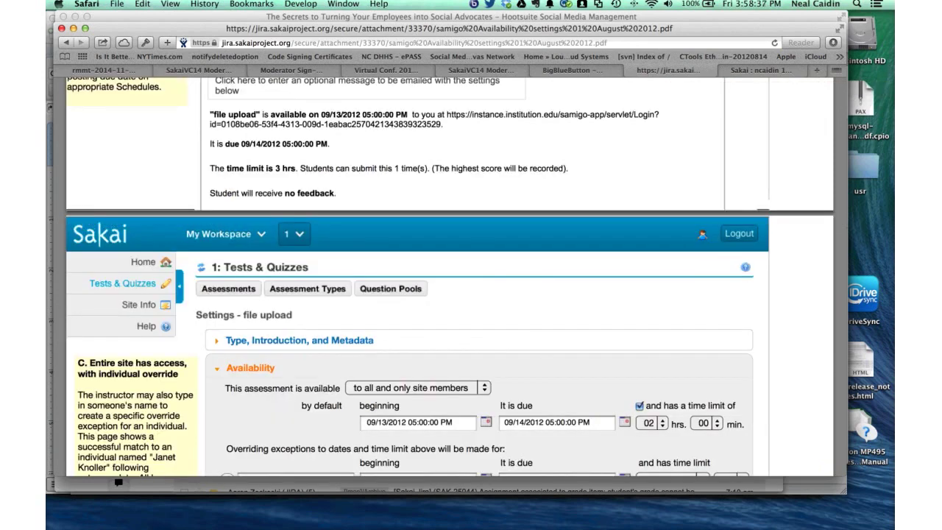
{"action": "scroll", "coordinate": [449, 294], "scroll_direction": "down", "scroll_amount": 2}
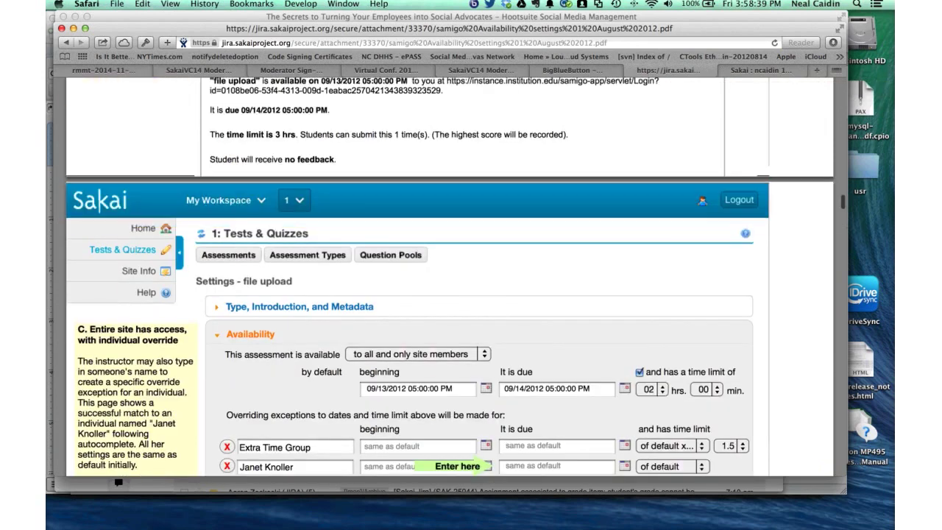
{"action": "scroll", "coordinate": [449, 295], "scroll_direction": "down", "scroll_amount": 3}
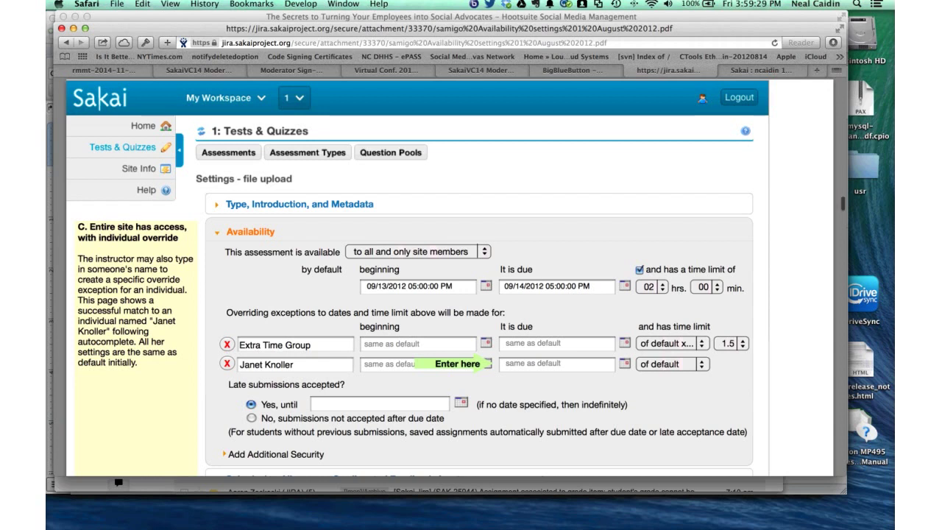
- Scroll down the Availability settings to see the Extra Time Group and individual student exceptions
{"action": "scroll", "coordinate": [449, 295], "scroll_direction": "down", "scroll_amount": 1}
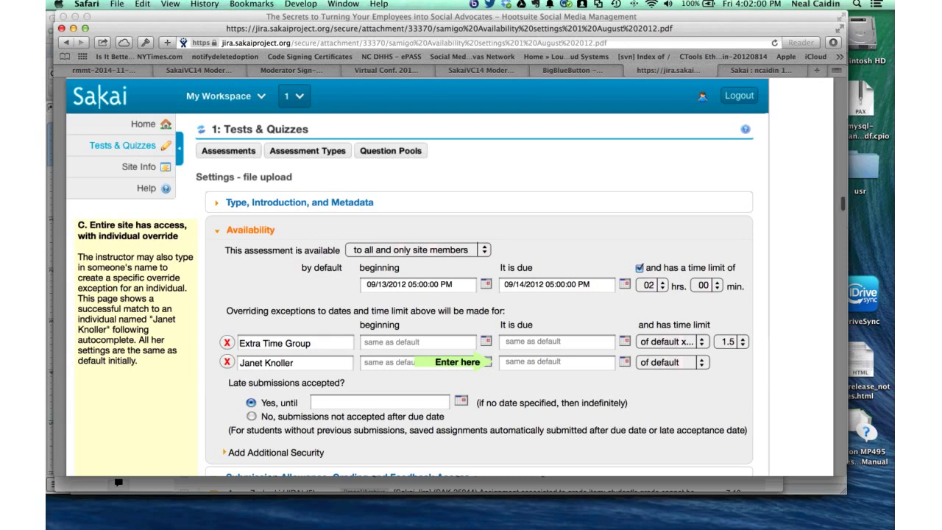
- Scroll the Availability PDF to review the 09/13/2012 start, 09/14/2012 due and 2-hour limit defaults
{"action": "scroll", "coordinate": [471, 295], "scroll_direction": "down", "scroll_amount": 2}
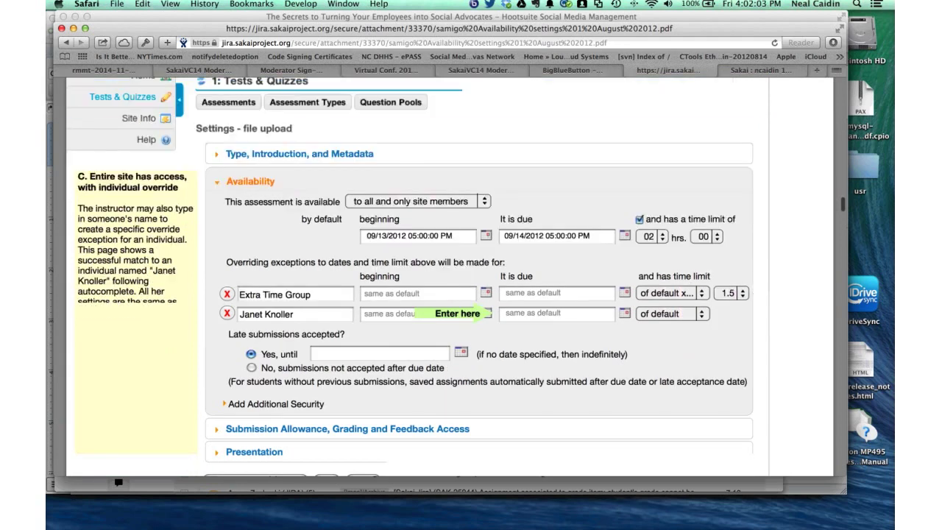
{"action": "scroll", "coordinate": [471, 294], "scroll_direction": "down", "scroll_amount": 1}
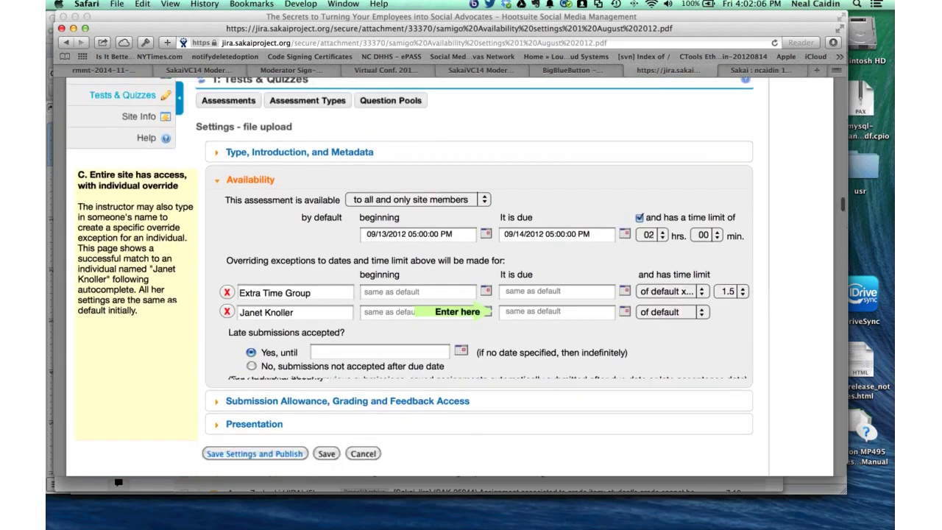
{"action": "scroll", "coordinate": [441, 294], "scroll_direction": "up", "scroll_amount": 1}
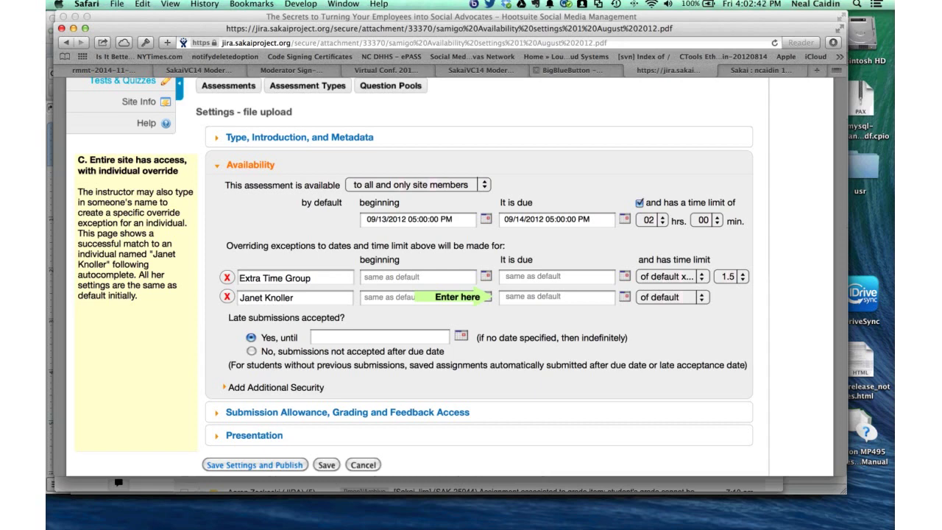
- Check the BigBlueButton chat question about feedback options, then return to the Sakai page
{"action": "left_click", "coordinate": [581, 70]}
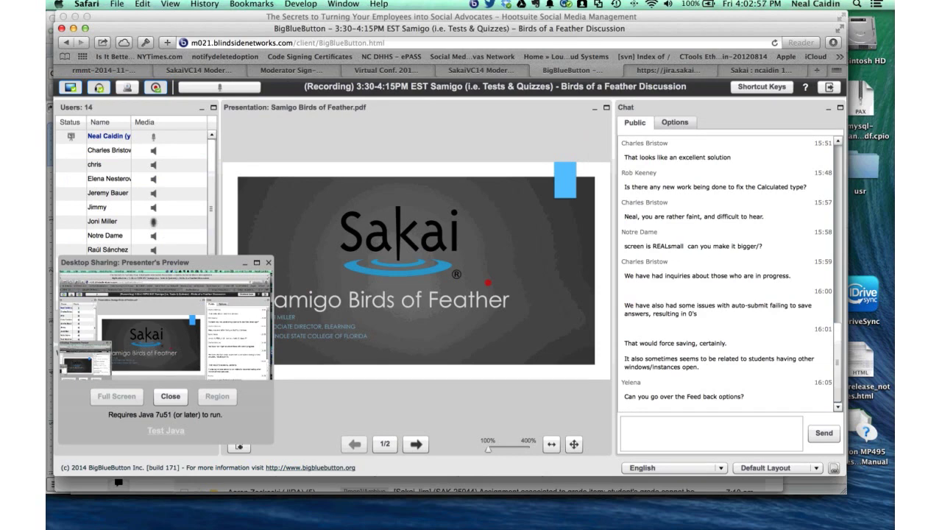
{"action": "key", "text": "ctrl+Tab"}
{"action": "key", "text": "ctrl+Tab"}
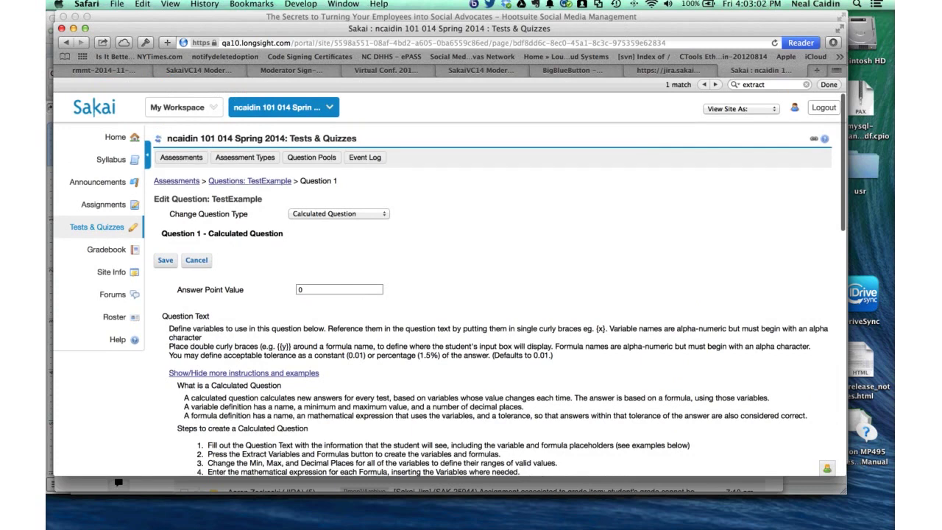
- Choose Settings from TestExample's Action dropdown in the Assessments list
{"action": "left_click", "coordinate": [196, 391]}
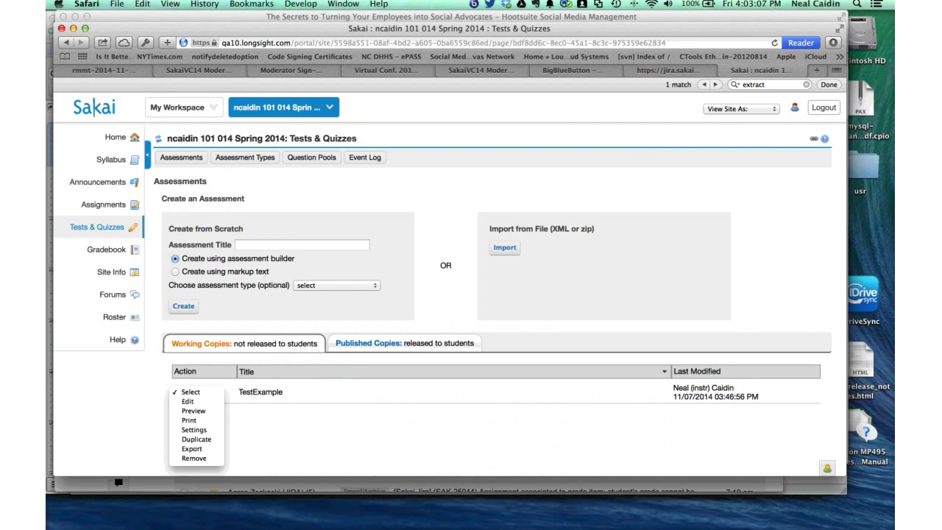
{"action": "left_click", "coordinate": [194, 430]}
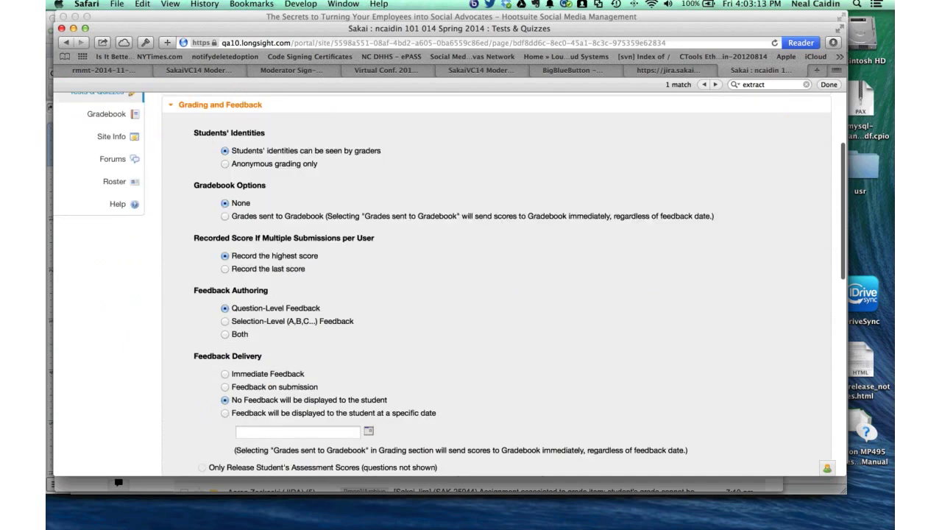
{"action": "scroll", "coordinate": [497, 287], "scroll_direction": "down", "scroll_amount": 4}
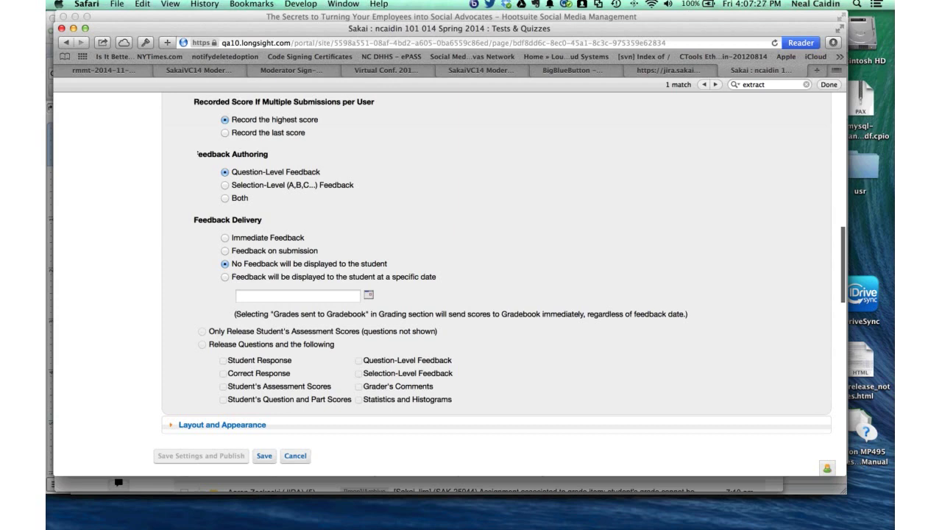
{"action": "scroll", "coordinate": [497, 294], "scroll_direction": "up", "scroll_amount": 1}
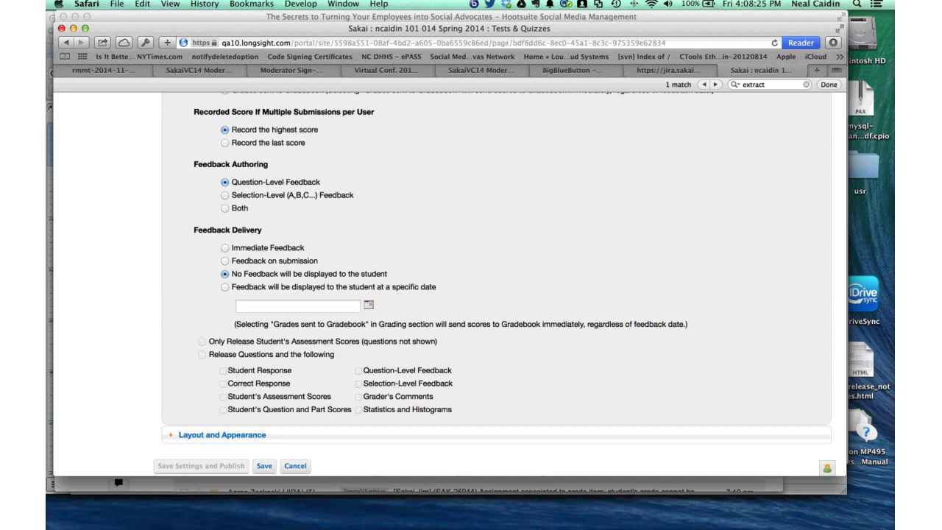
{"action": "scroll", "coordinate": [471, 280], "scroll_direction": "down", "scroll_amount": 1}
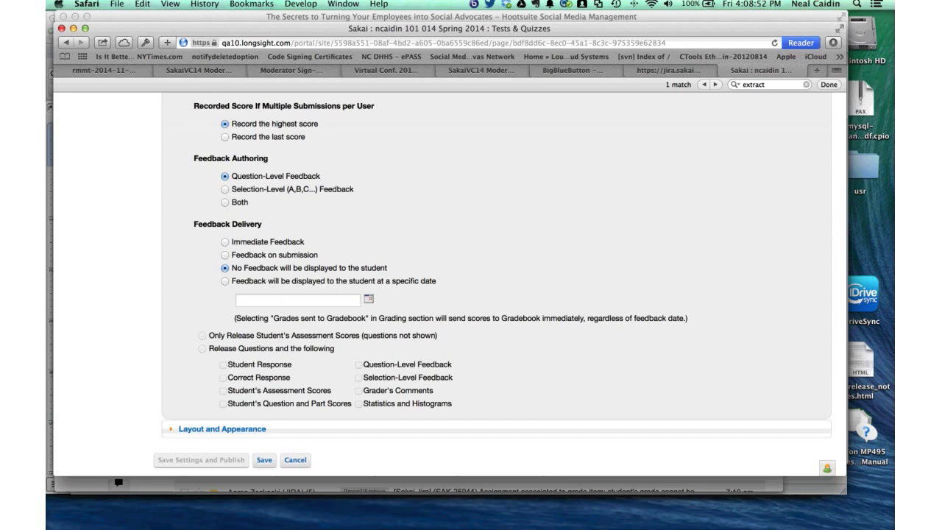
- Deliver feedback on submission and release the Student's Assessment Scores
{"action": "left_click", "coordinate": [225, 254]}
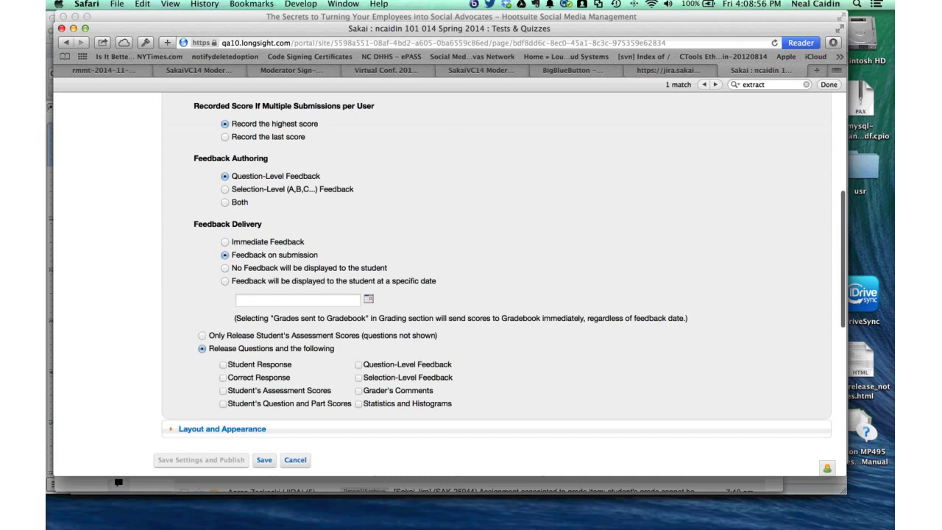
{"action": "left_click", "coordinate": [223, 390]}
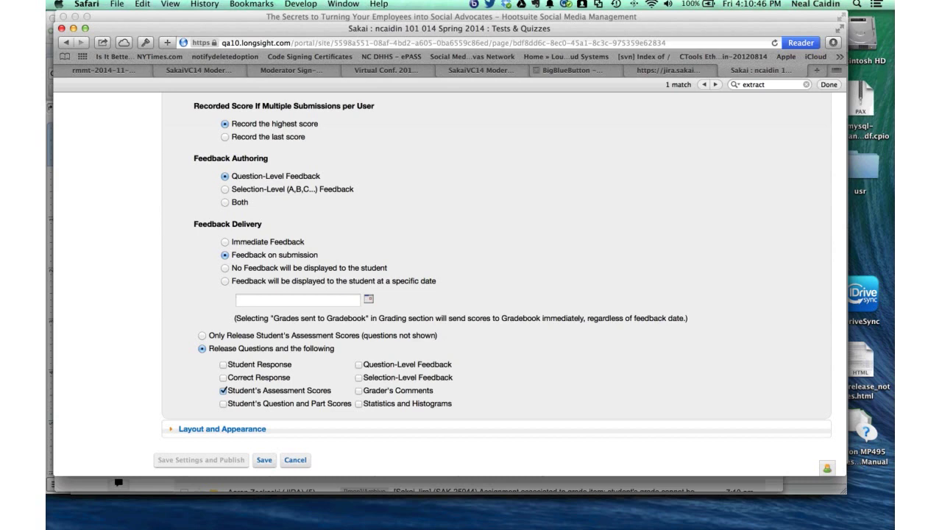
- Scroll through TestExample's settings page, then switch to the BigBlueButton session
{"action": "scroll", "coordinate": [471, 287], "scroll_direction": "up", "scroll_amount": 2}
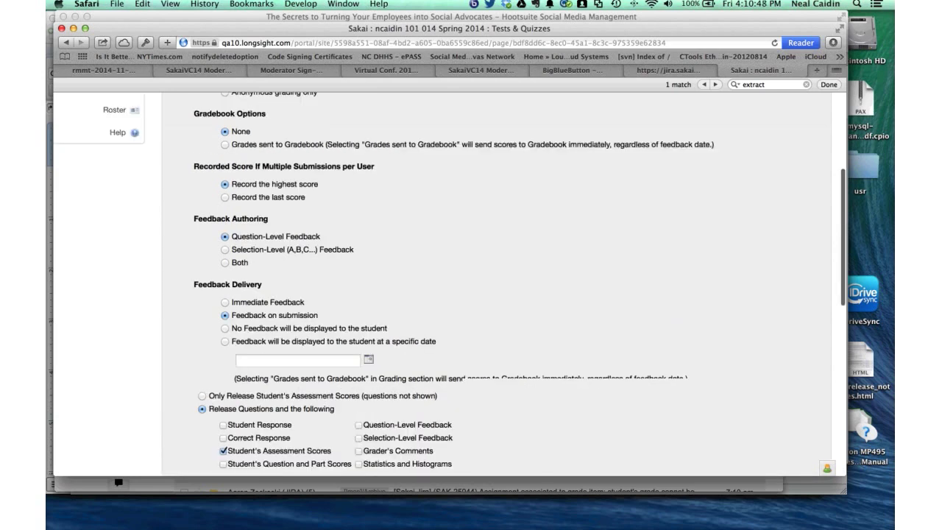
{"action": "scroll", "coordinate": [471, 287], "scroll_direction": "down", "scroll_amount": 1}
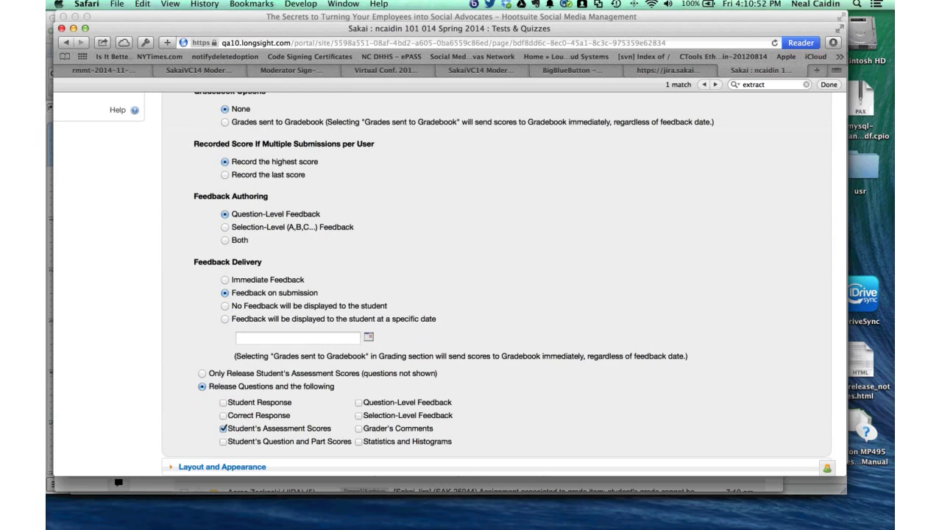
{"action": "scroll", "coordinate": [471, 287], "scroll_direction": "down", "scroll_amount": 1}
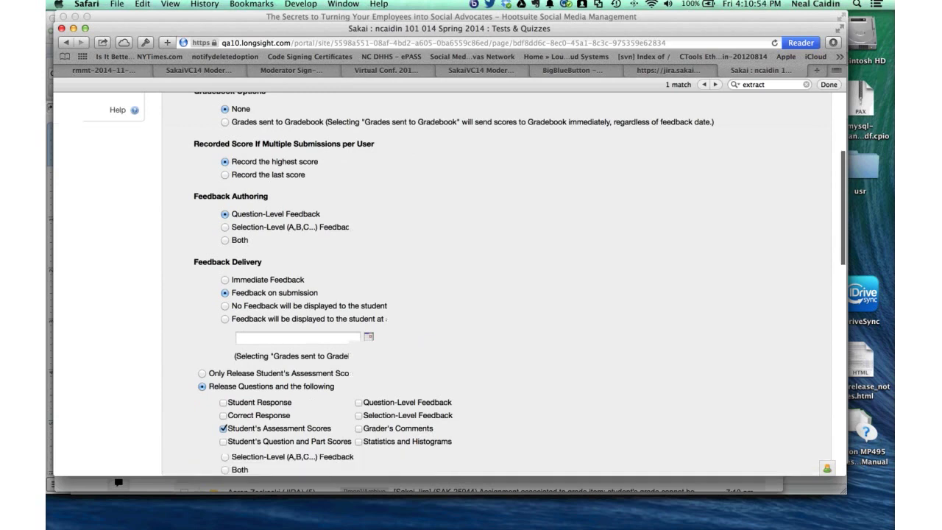
{"action": "scroll", "coordinate": [471, 287], "scroll_direction": "up", "scroll_amount": 5}
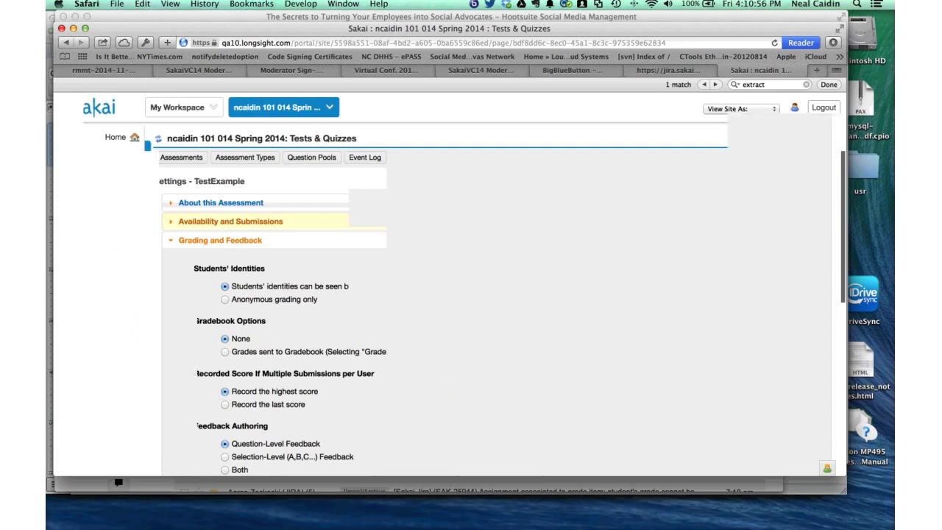
{"action": "scroll", "coordinate": [471, 287], "scroll_direction": "down", "scroll_amount": 8}
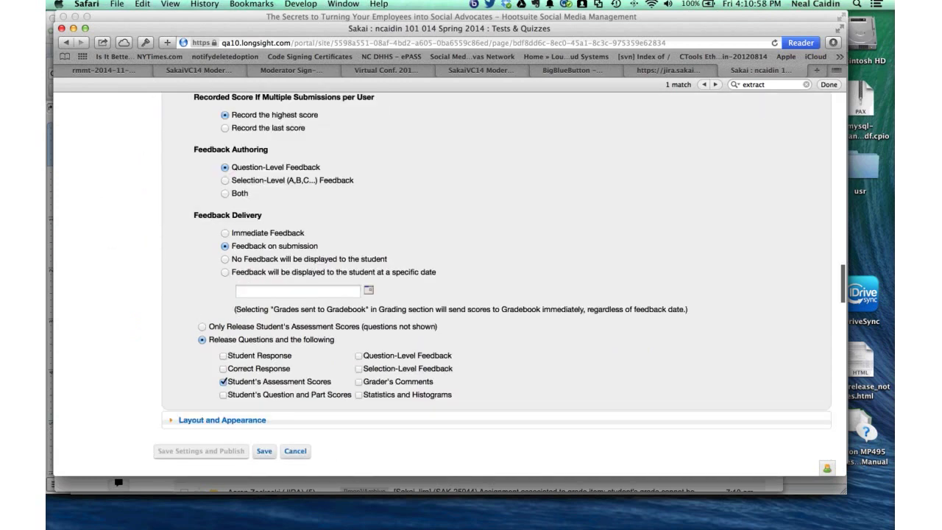
{"action": "scroll", "coordinate": [472, 287], "scroll_direction": "up", "scroll_amount": 1}
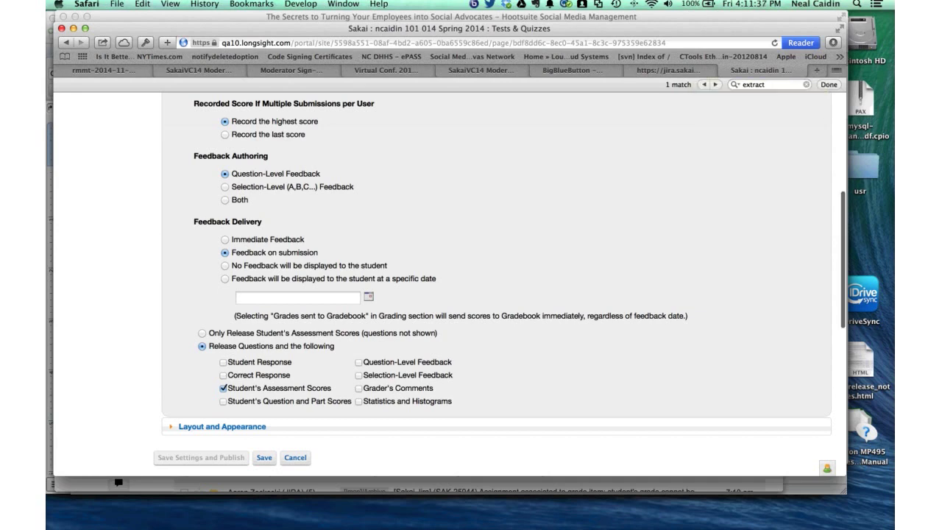
{"action": "left_click", "coordinate": [567, 70]}
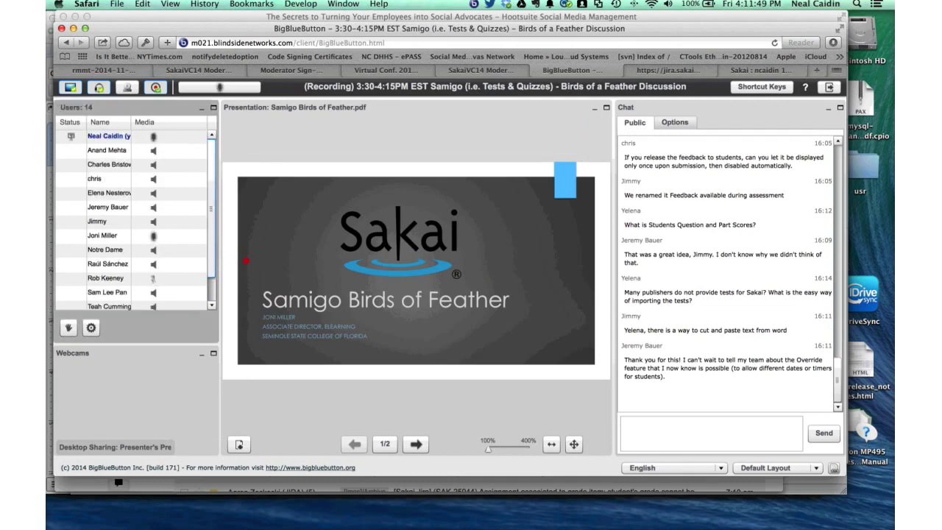
- Widen the Users panel's Name column so full names show, and scroll the participant list
{"action": "mouse_move", "coordinate": [169, 225]}
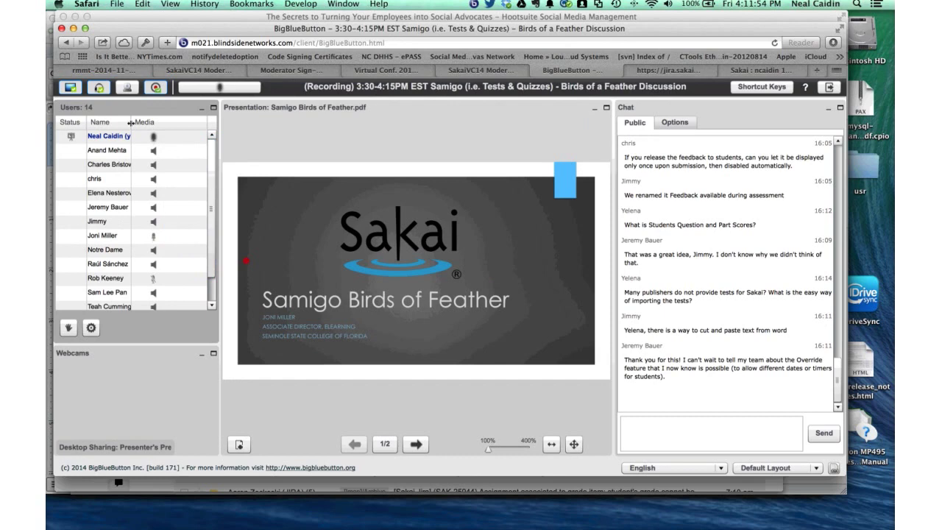
{"action": "left_click_drag", "start_coordinate": [131, 122], "coordinate": [143, 123]}
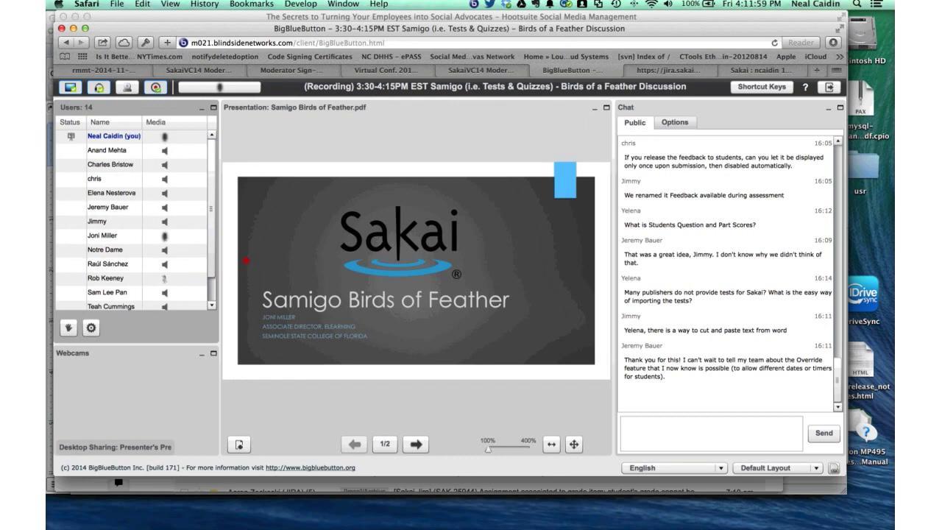
{"action": "scroll", "coordinate": [136, 221], "scroll_direction": "down", "scroll_amount": 2}
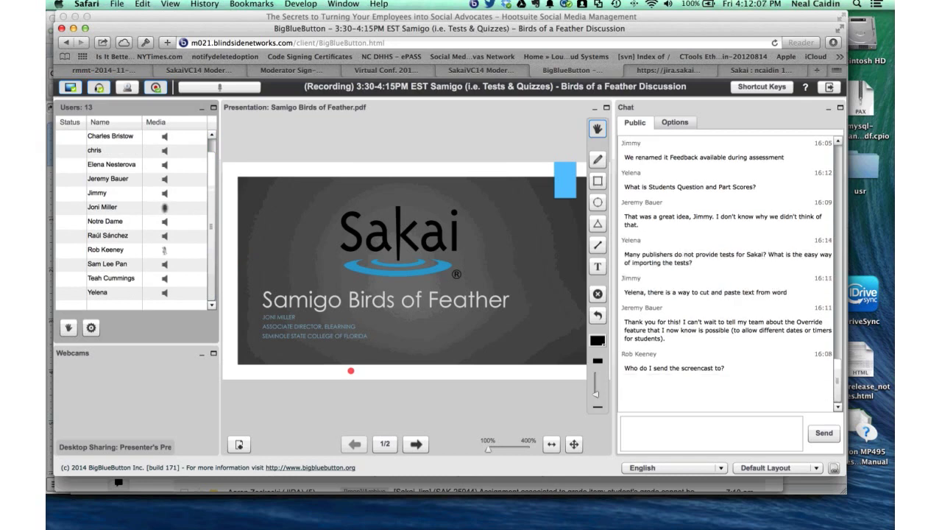
- Start a chat reply, then discard the mistyped, half-finished address draft
{"action": "left_click", "coordinate": [663, 430]}
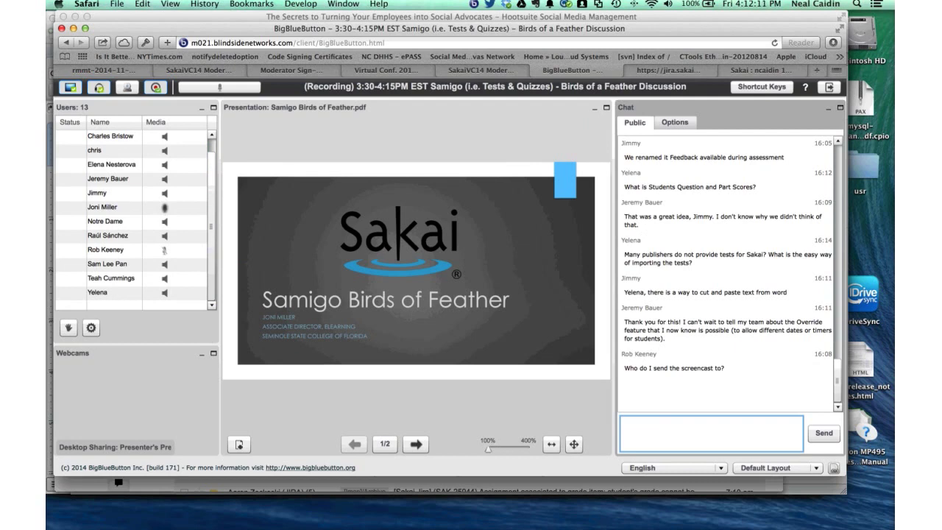
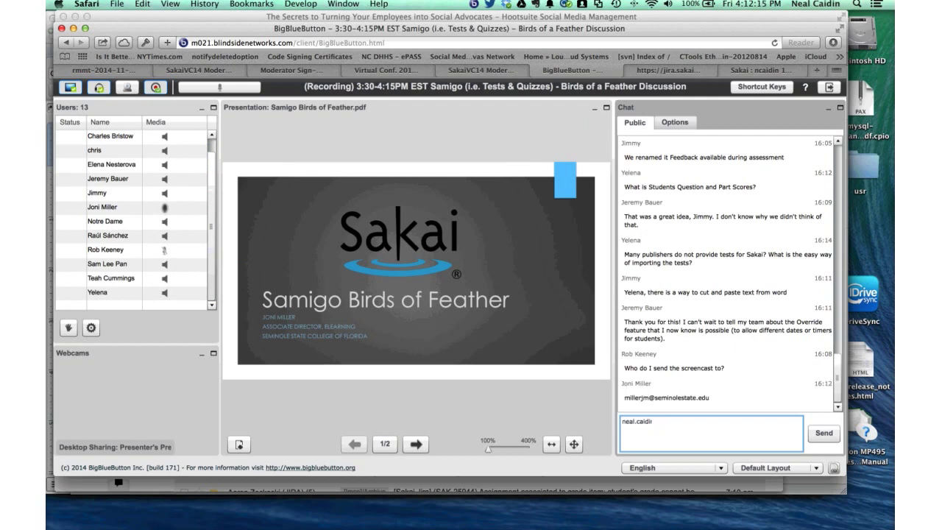
{"action": "key", "text": "super+a"}
{"action": "type", "text": "sakai"}
{"action": "key", "text": "Return"}
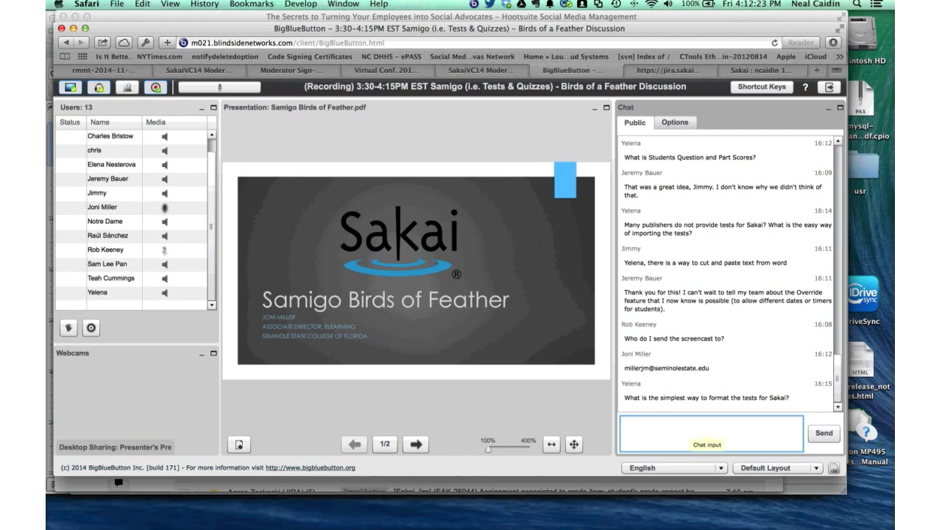
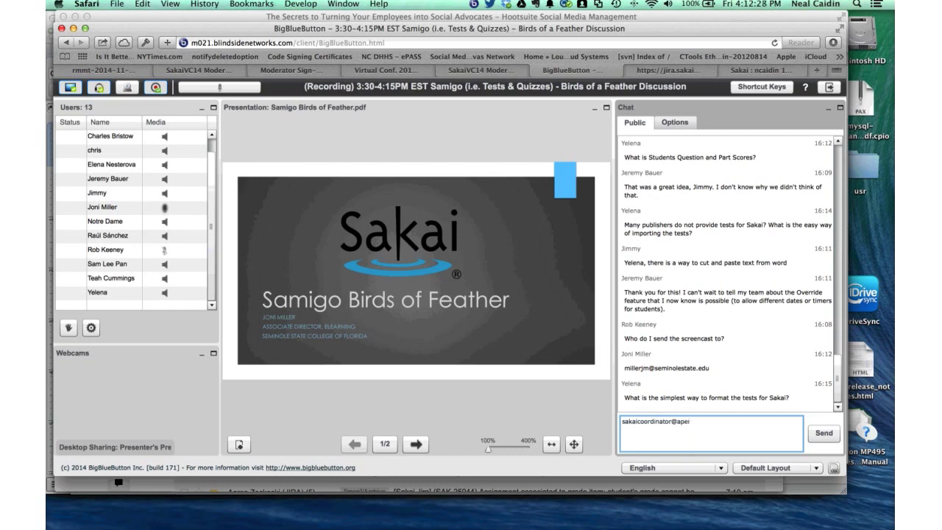
- Post the Sakai coordinator's e-mail address in the public chat as the reply
{"action": "key", "text": "Return"}
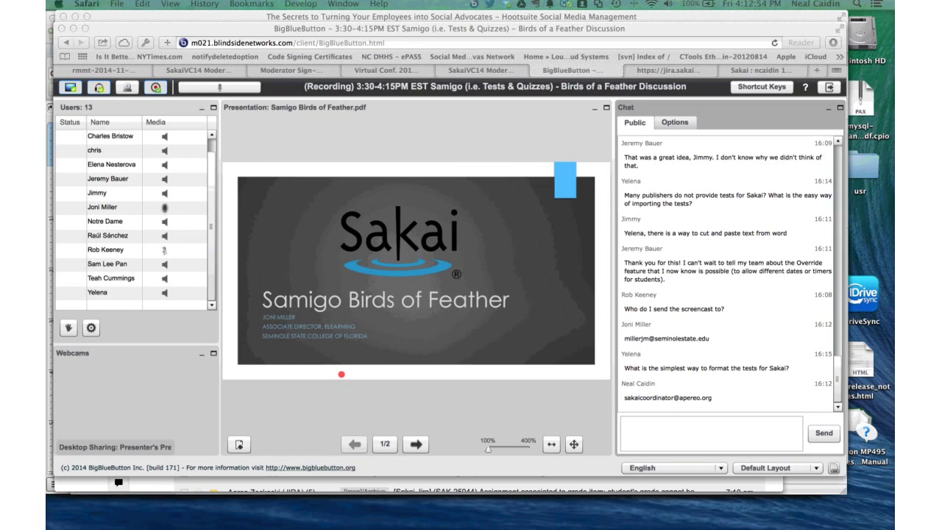
{"action": "left_click", "coordinate": [711, 434]}
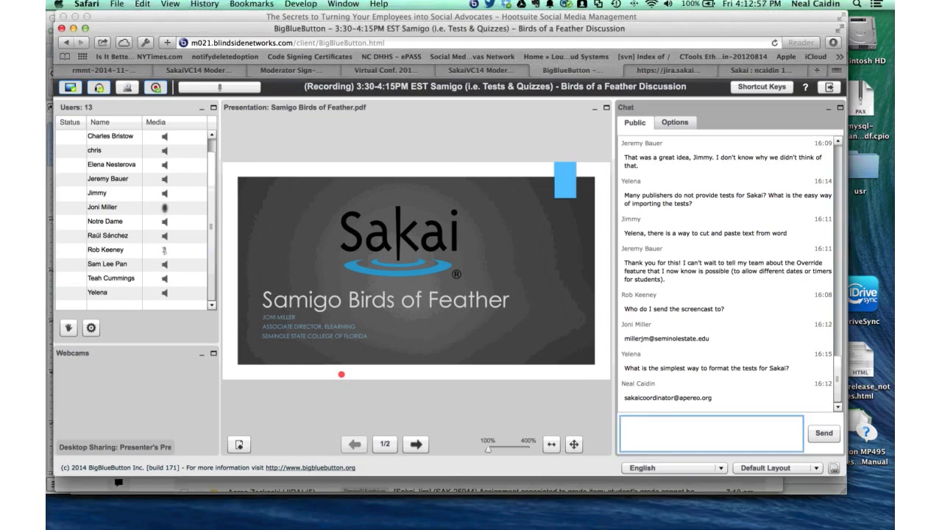
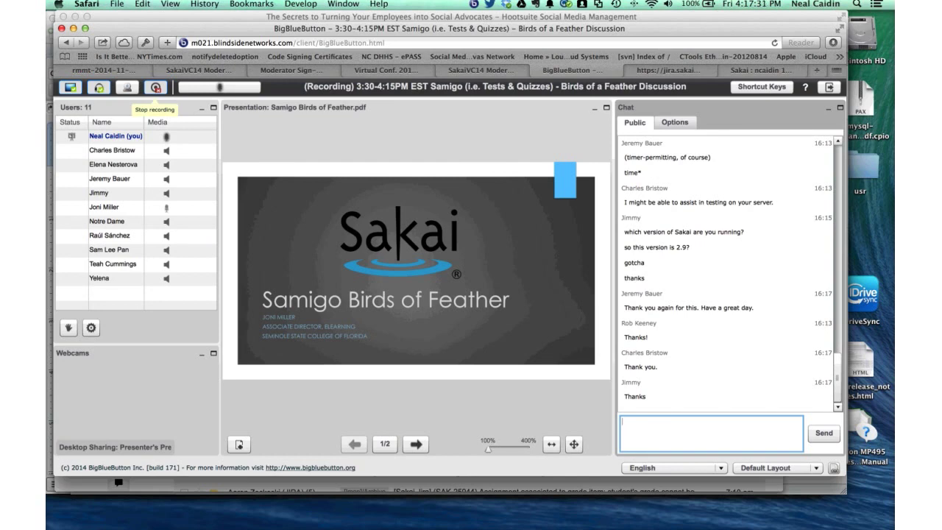
- Request stopping the session recording to bring up the Confirm recording dialog
{"action": "left_click", "coordinate": [155, 87]}
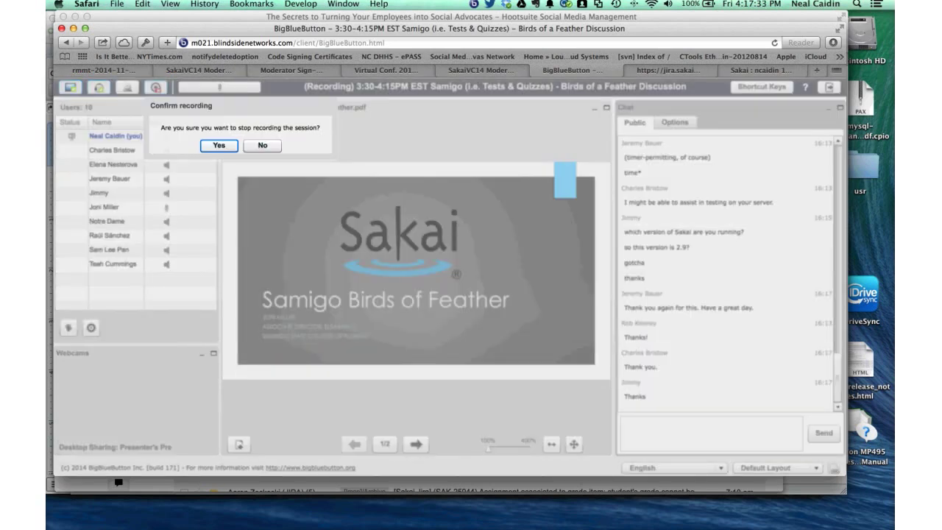